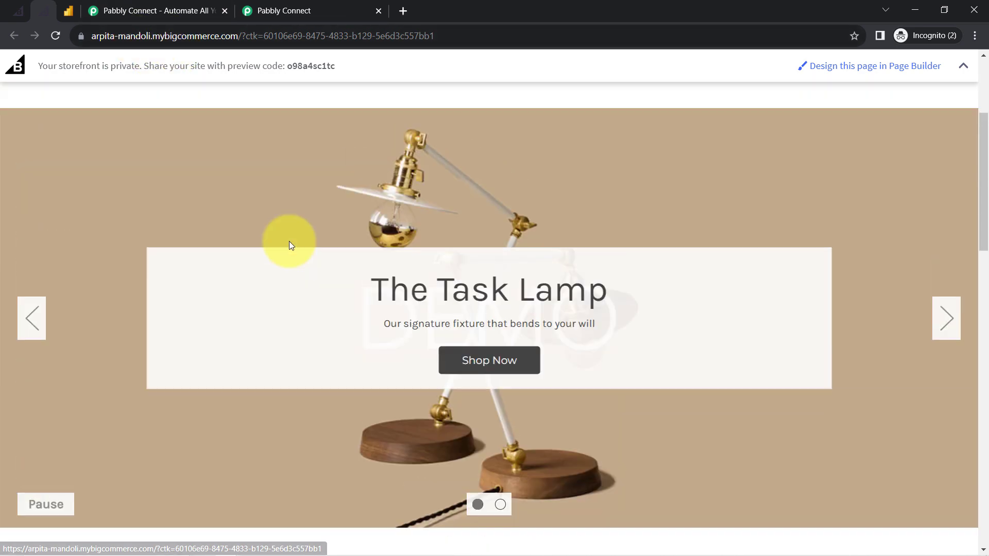
Scroll the BigCommerce storefront to Most Popular Products, then switch to the Power BI home page.
{"action": "scroll", "coordinate": [289, 241], "scroll_direction": "down", "scroll_amount": 7}
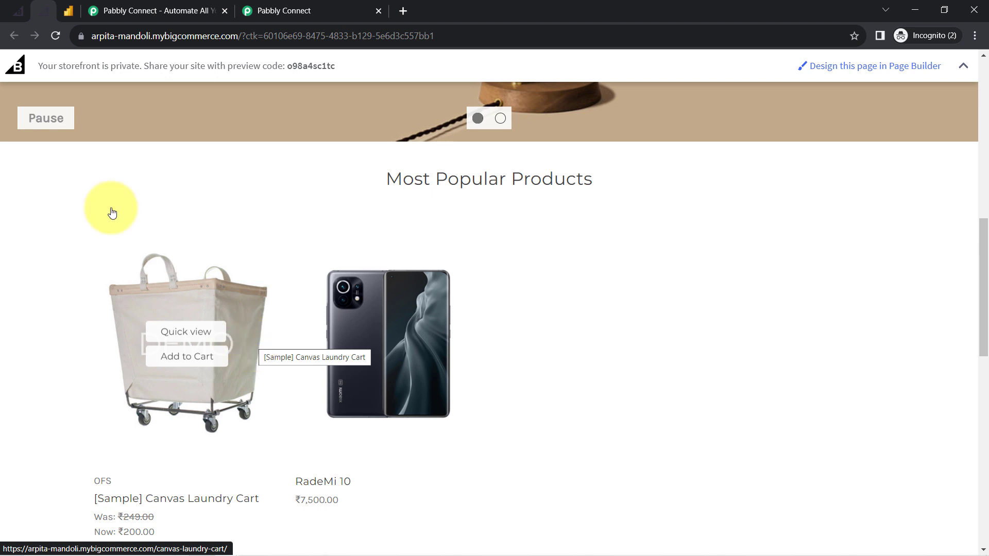
{"action": "left_click", "coordinate": [70, 10]}
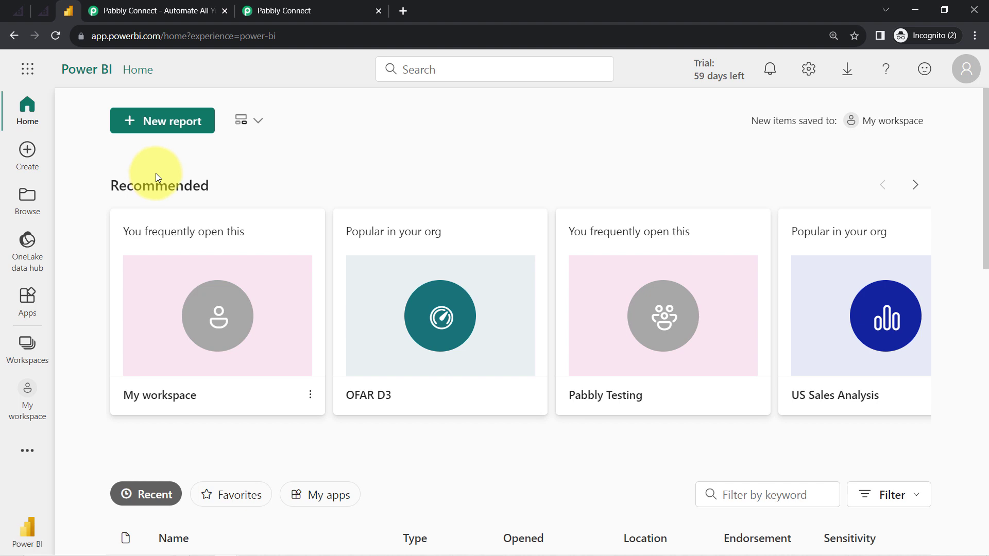
{"action": "left_click", "coordinate": [39, 9]}
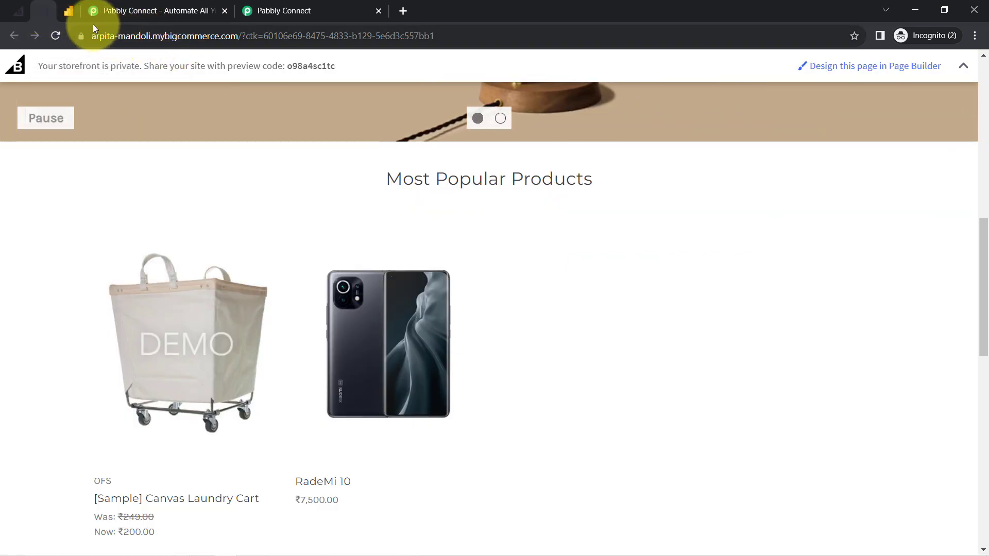
{"action": "left_click", "coordinate": [69, 15]}
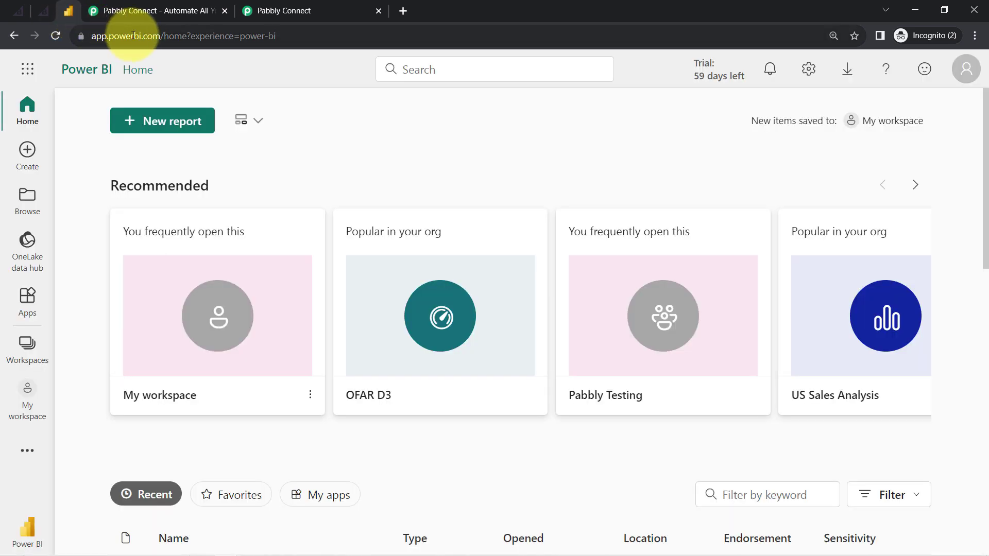
Bring up the Pabbly Connect landing page and close its special-offer popup.
{"action": "left_click", "coordinate": [124, 2]}
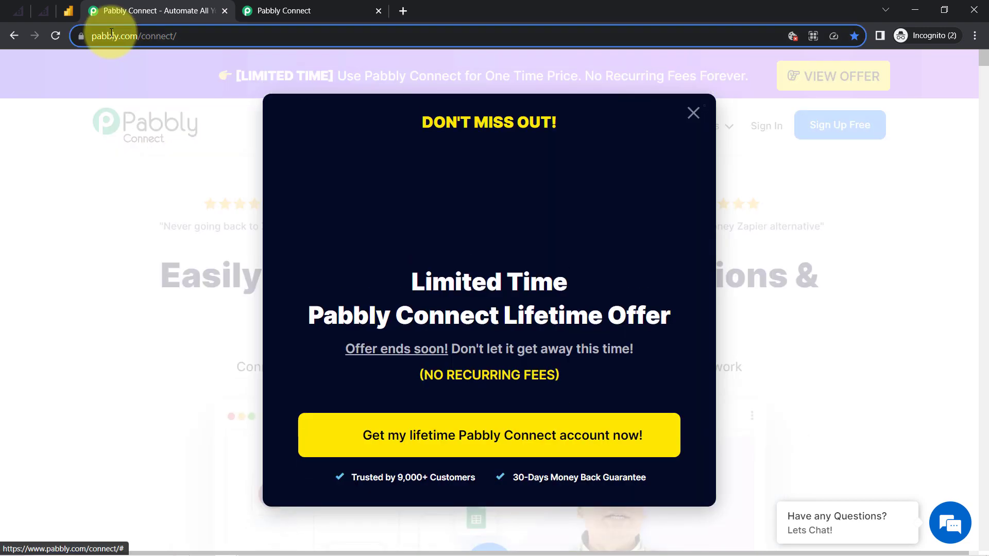
{"action": "left_click_drag", "start_coordinate": [110, 36], "coordinate": [227, 36]}
{"action": "left_click", "coordinate": [693, 113]}
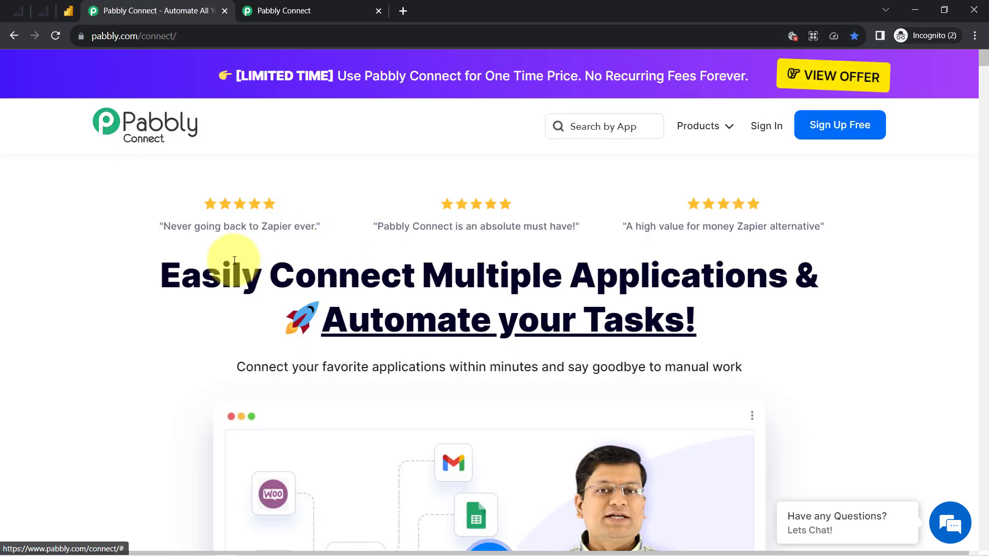
{"action": "left_click_drag", "start_coordinate": [232, 264], "coordinate": [519, 367]}
{"action": "left_click", "coordinate": [309, 10]}
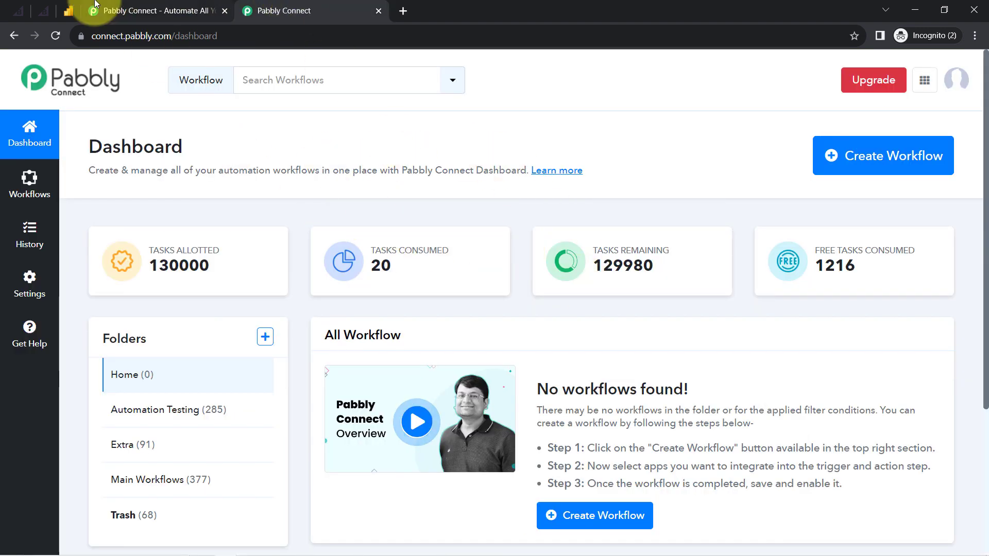
{"action": "left_click", "coordinate": [159, 8]}
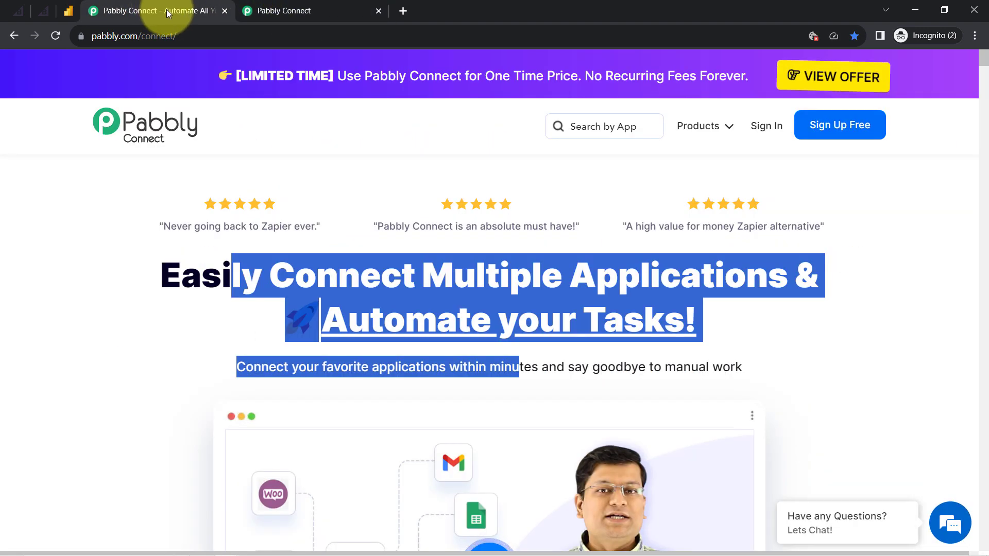
{"action": "left_click", "coordinate": [419, 250]}
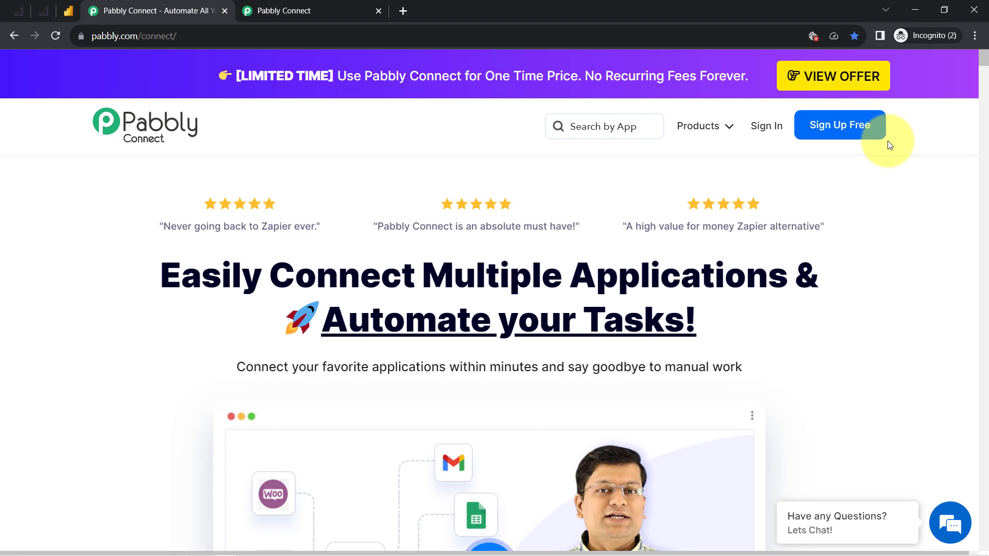
From the dashboard, create the workflow 'Add BigCommerce Order Details to Microsoft Power BI'.
{"action": "left_click", "coordinate": [340, 6]}
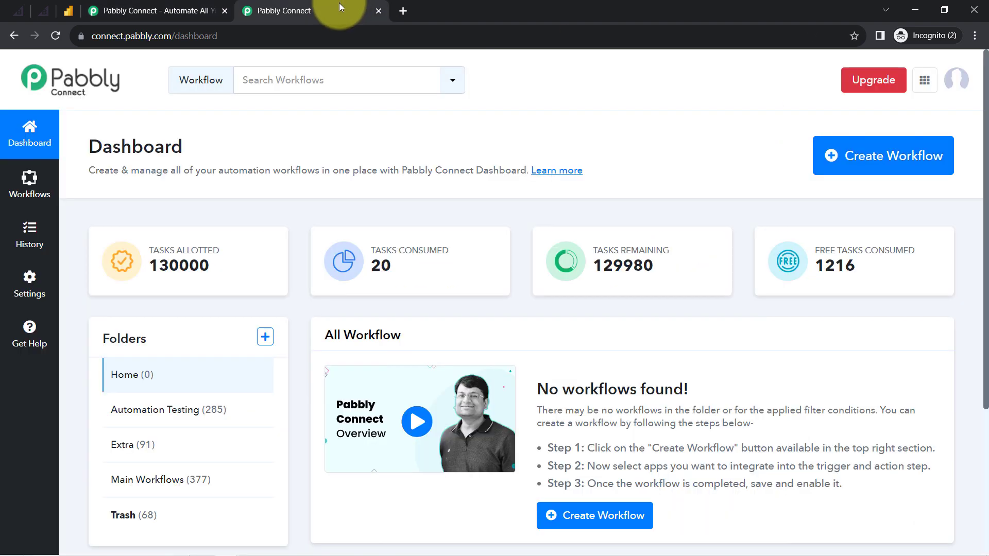
{"action": "left_click_drag", "start_coordinate": [105, 147], "coordinate": [173, 156]}
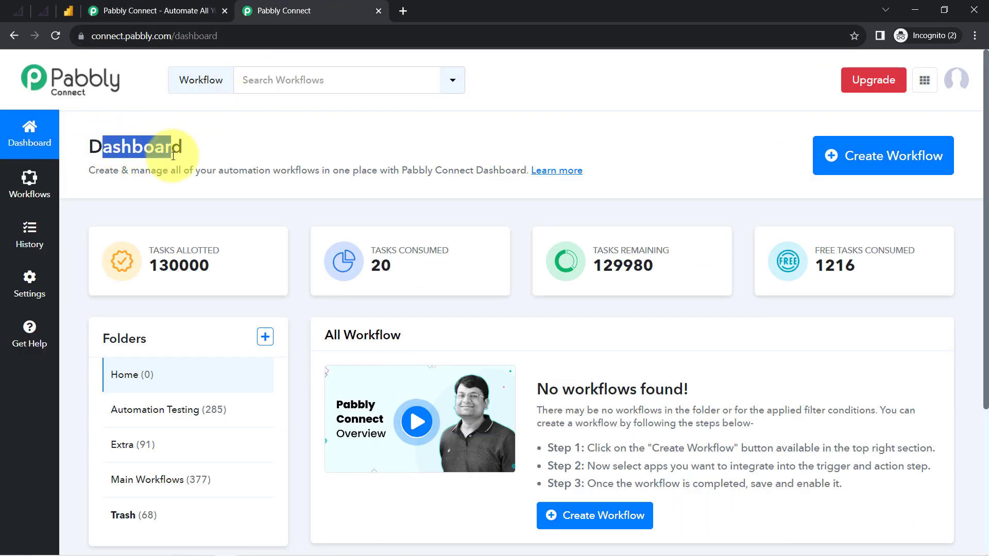
{"action": "left_click", "coordinate": [875, 152]}
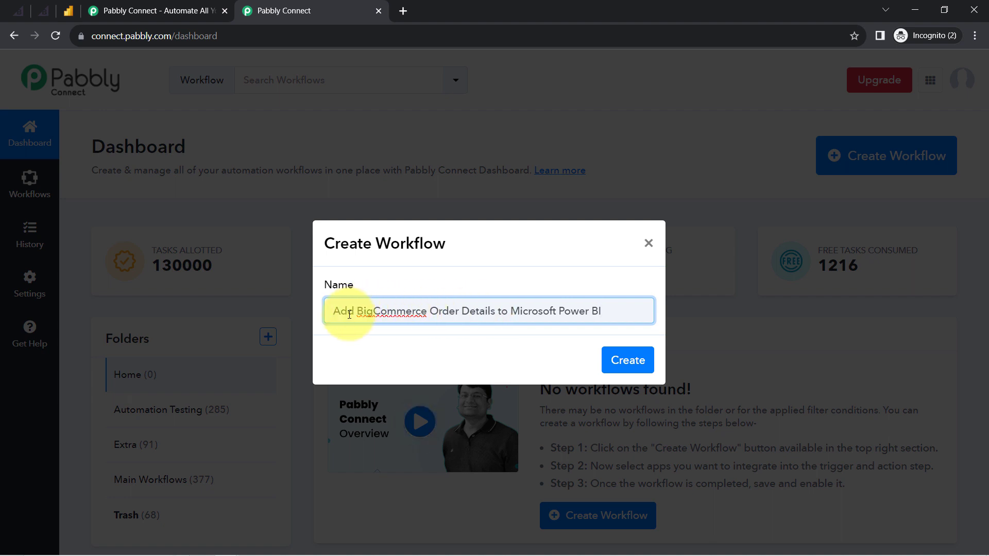
{"action": "left_click_drag", "start_coordinate": [345, 314], "coordinate": [605, 320]}
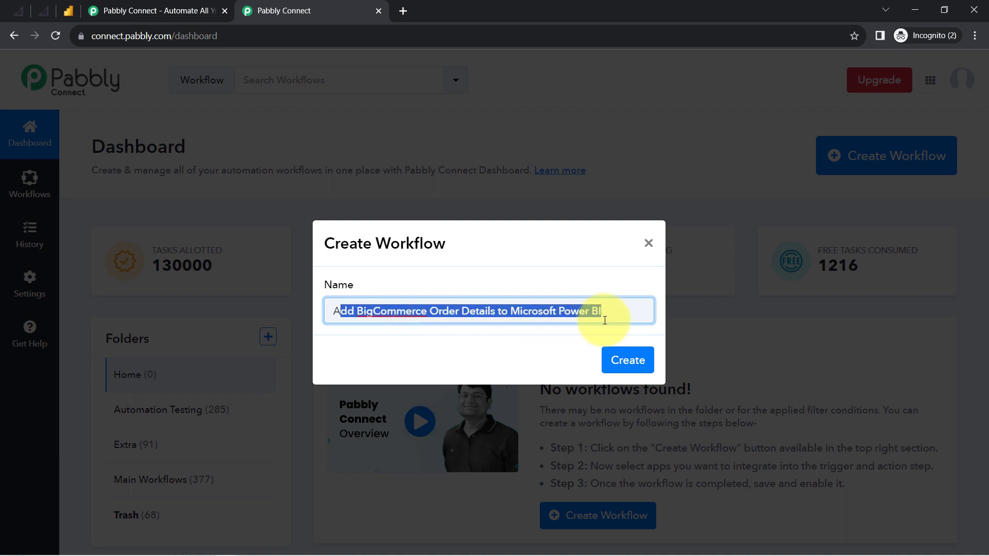
{"action": "left_click", "coordinate": [627, 361]}
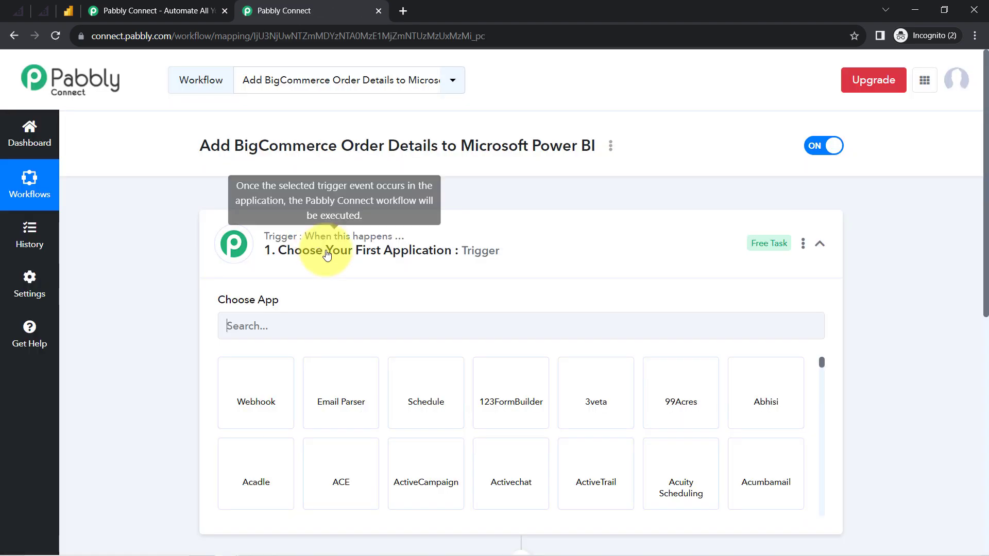
Search 'bigc' in the trigger step's app chooser and pick BigCommerce.
{"action": "left_click", "coordinate": [276, 252]}
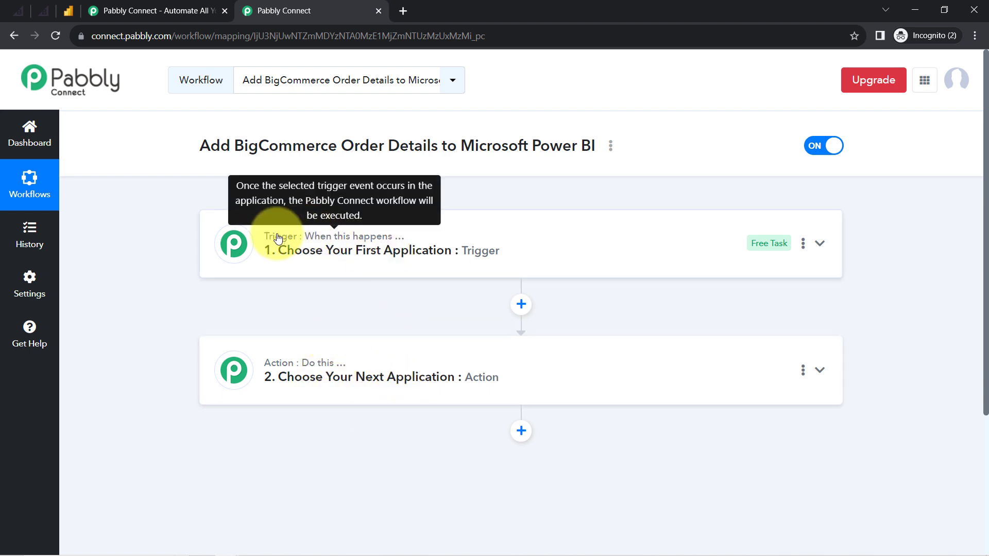
{"action": "mouse_move", "coordinate": [273, 365]}
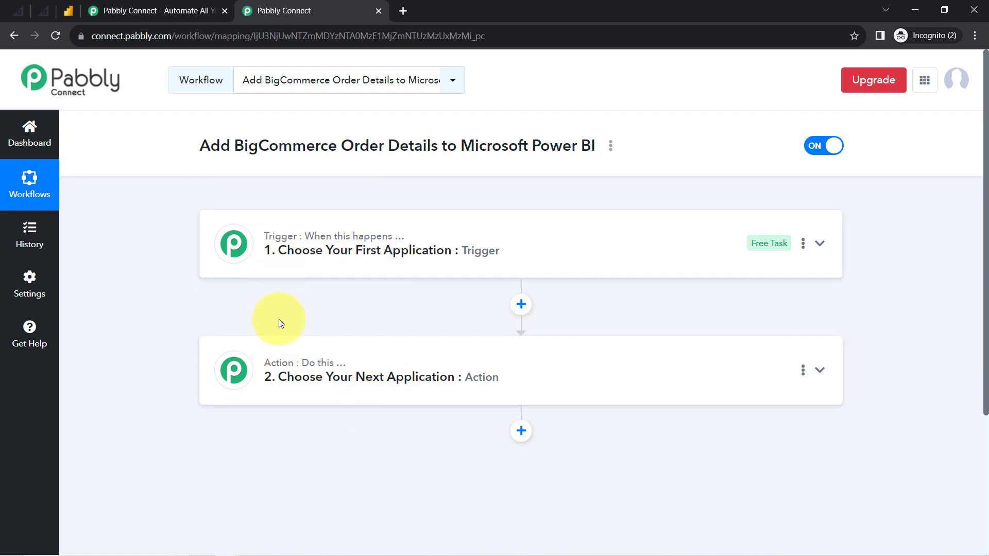
{"action": "left_click", "coordinate": [271, 243]}
{"action": "left_click_drag", "start_coordinate": [215, 172], "coordinate": [459, 199]}
{"action": "left_click", "coordinate": [312, 336]}
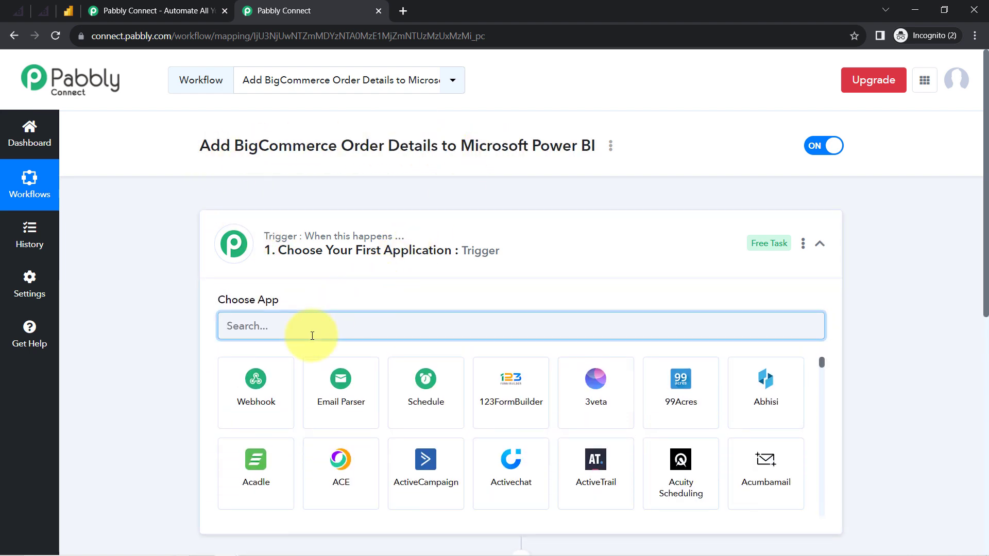
{"action": "type", "text": "bigc"}
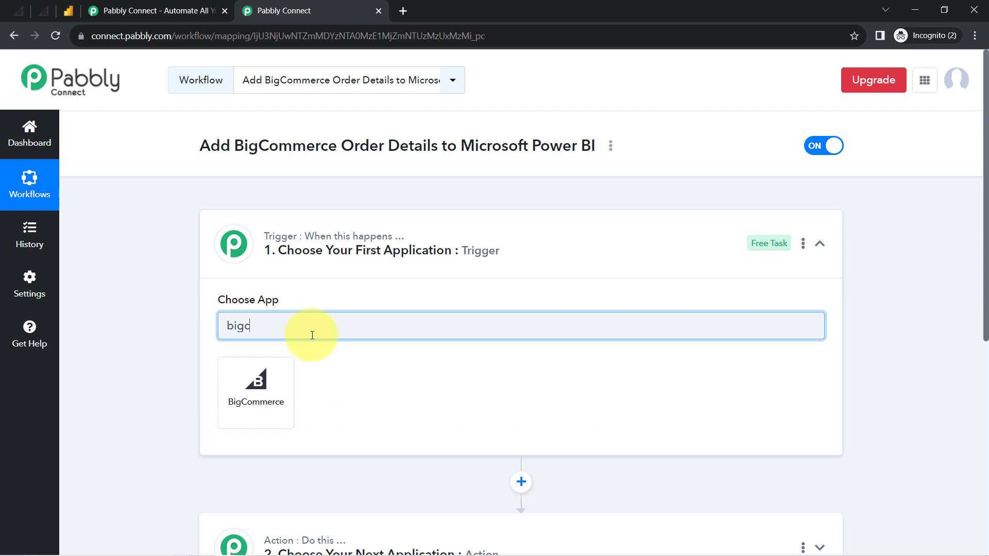
{"action": "left_click", "coordinate": [283, 388]}
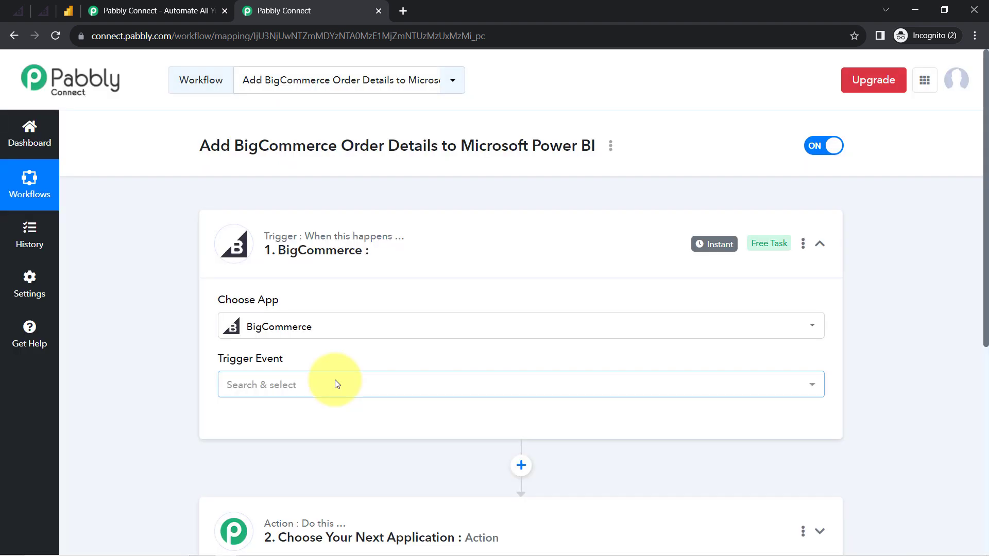
{"action": "scroll", "coordinate": [347, 369], "scroll_direction": "down", "scroll_amount": 4}
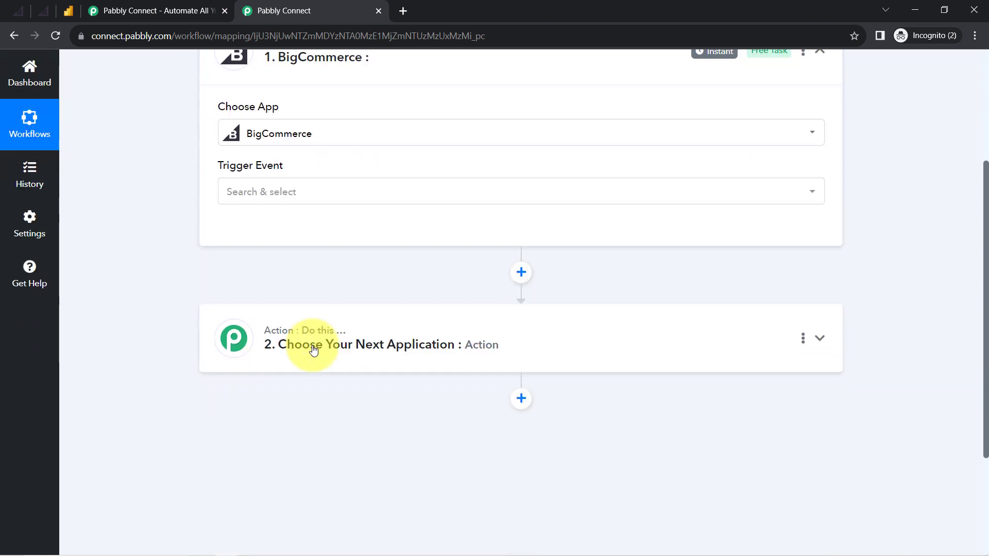
Search 'powe' in the action step and pick Microsoft Power BI as the action app.
{"action": "left_click", "coordinate": [322, 345]}
{"action": "left_click", "coordinate": [280, 421]}
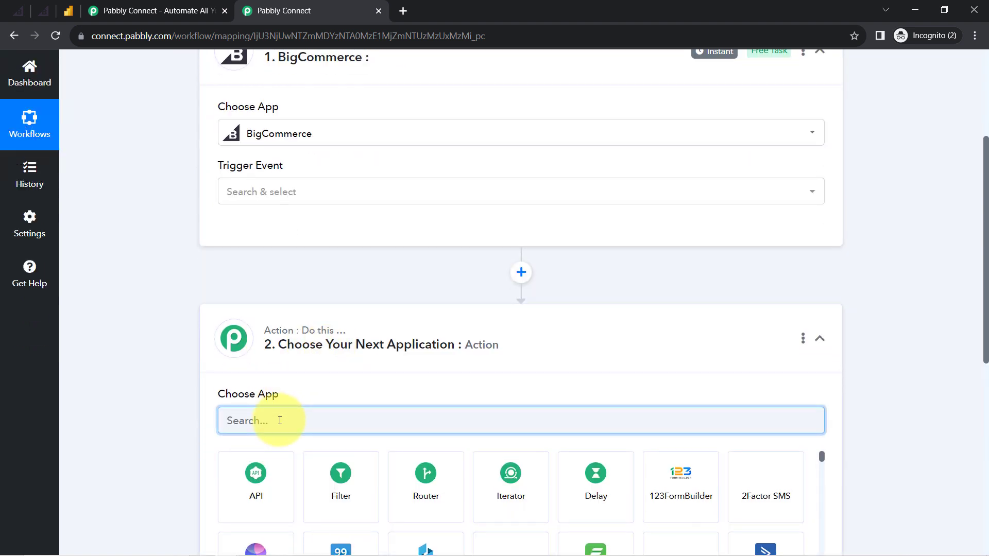
{"action": "type", "text": "power"}
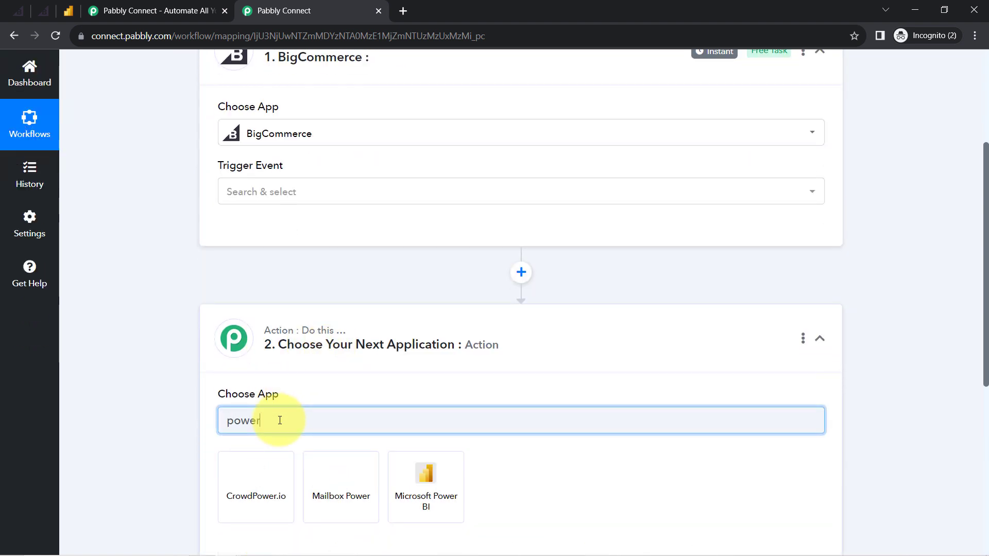
{"action": "left_click", "coordinate": [428, 496]}
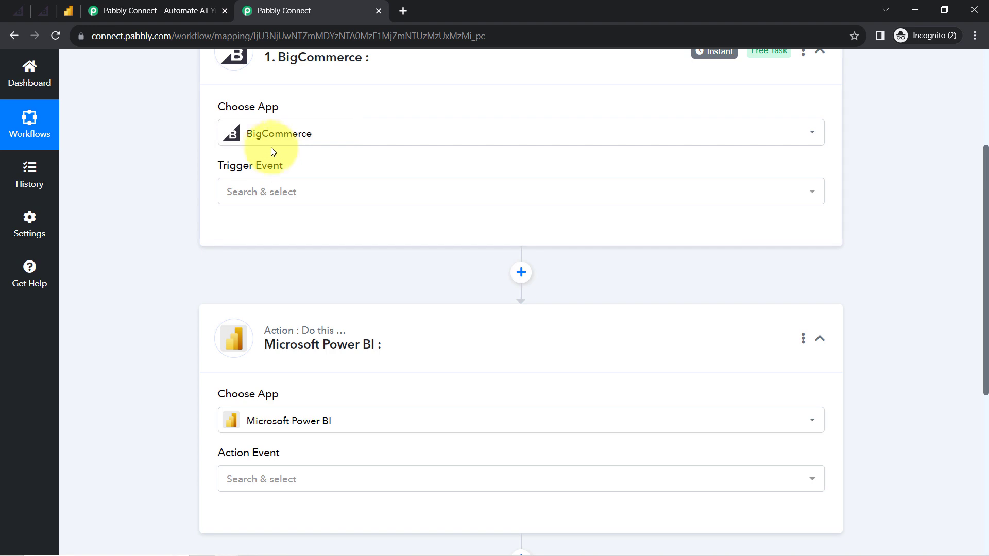
Open the BigCommerce trigger event dropdown.
{"action": "scroll", "coordinate": [261, 158], "scroll_direction": "up", "scroll_amount": 1}
{"action": "scroll", "coordinate": [261, 157], "scroll_direction": "up", "scroll_amount": 3}
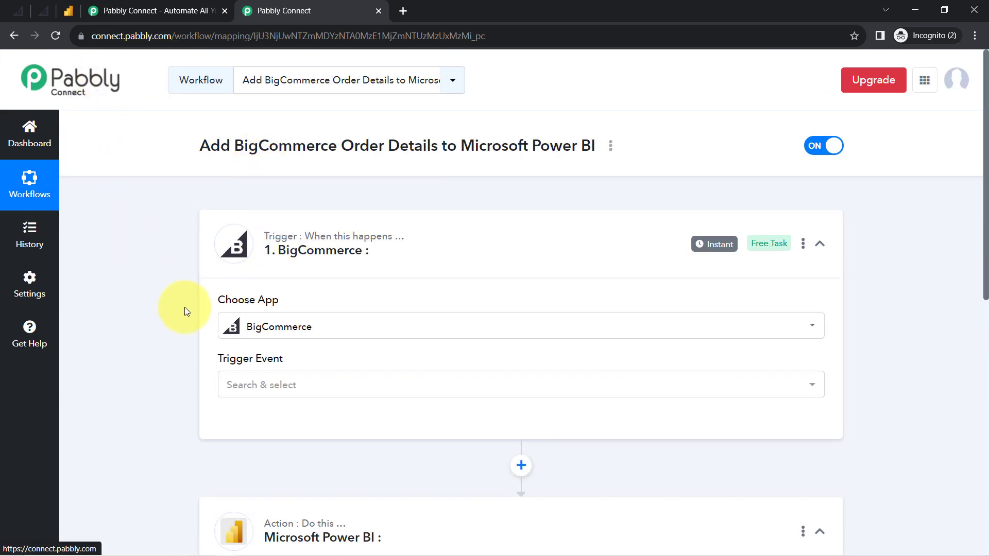
{"action": "scroll", "coordinate": [188, 308], "scroll_direction": "down", "scroll_amount": 3}
{"action": "left_click", "coordinate": [234, 259]}
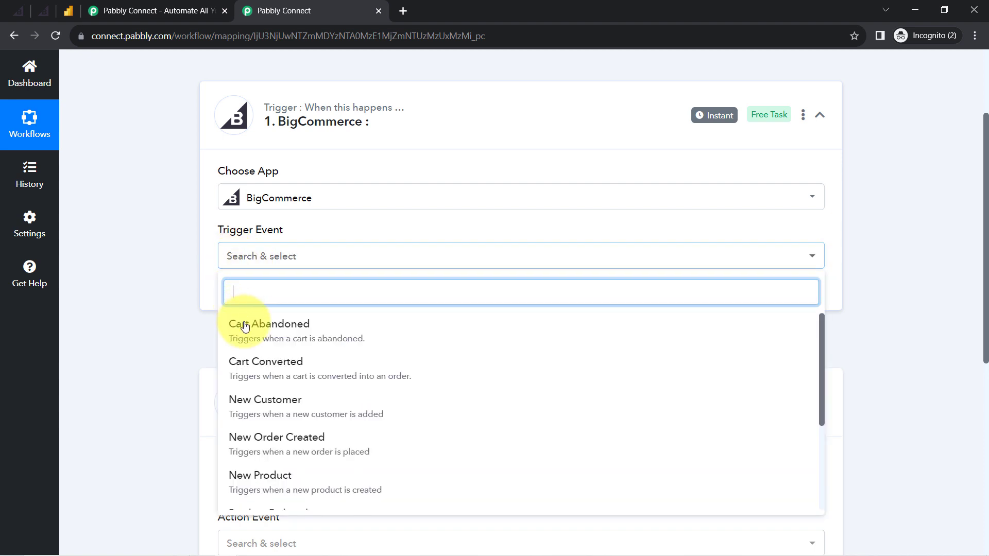
Choose New Order Created as the BigCommerce trigger event and begin connecting an account.
{"action": "left_click", "coordinate": [299, 449]}
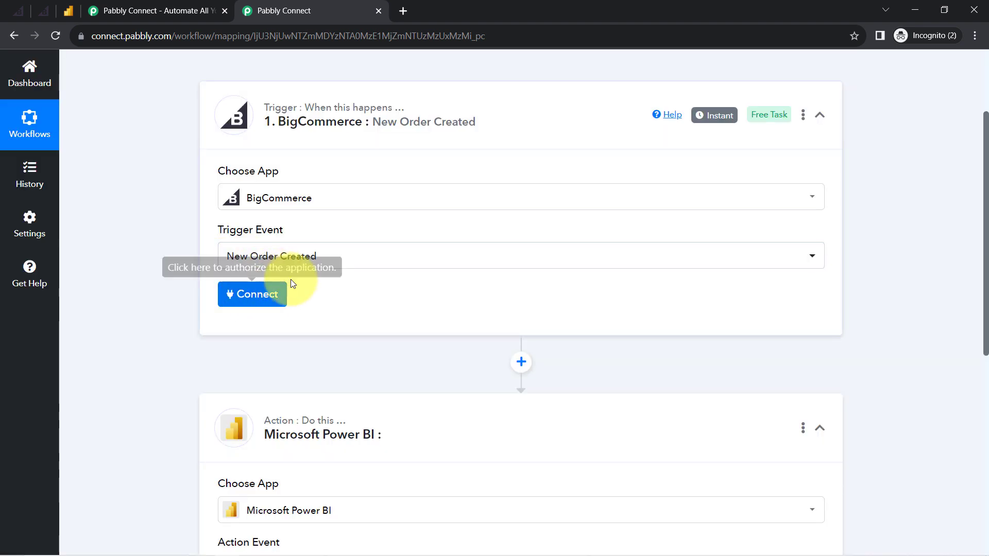
{"action": "scroll", "coordinate": [295, 299], "scroll_direction": "down", "scroll_amount": 2}
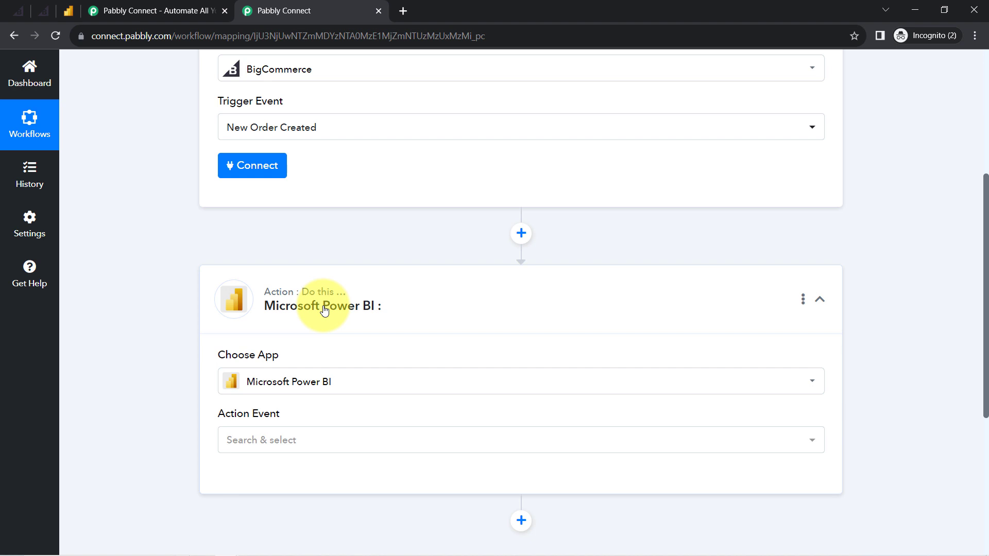
{"action": "scroll", "coordinate": [328, 309], "scroll_direction": "up", "scroll_amount": 3}
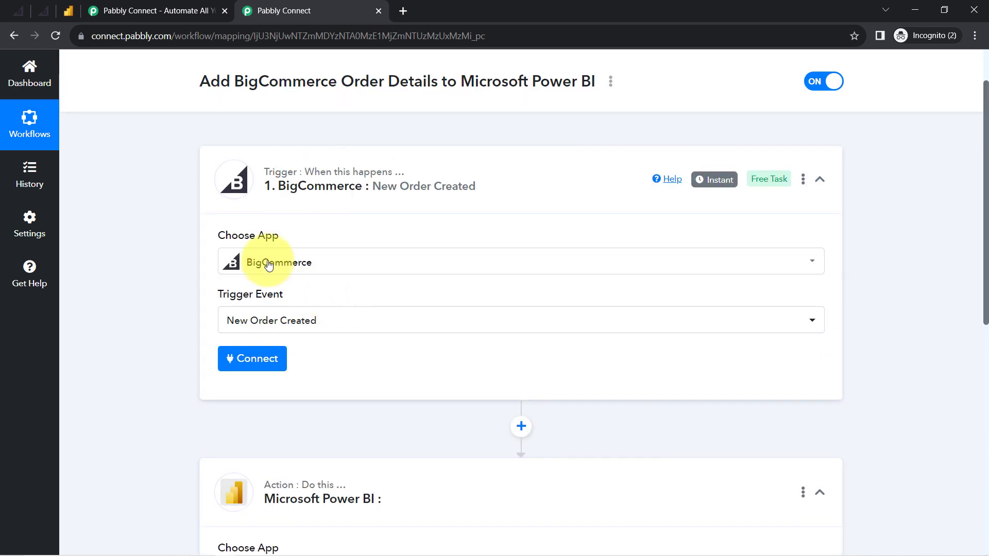
{"action": "left_click", "coordinate": [265, 358]}
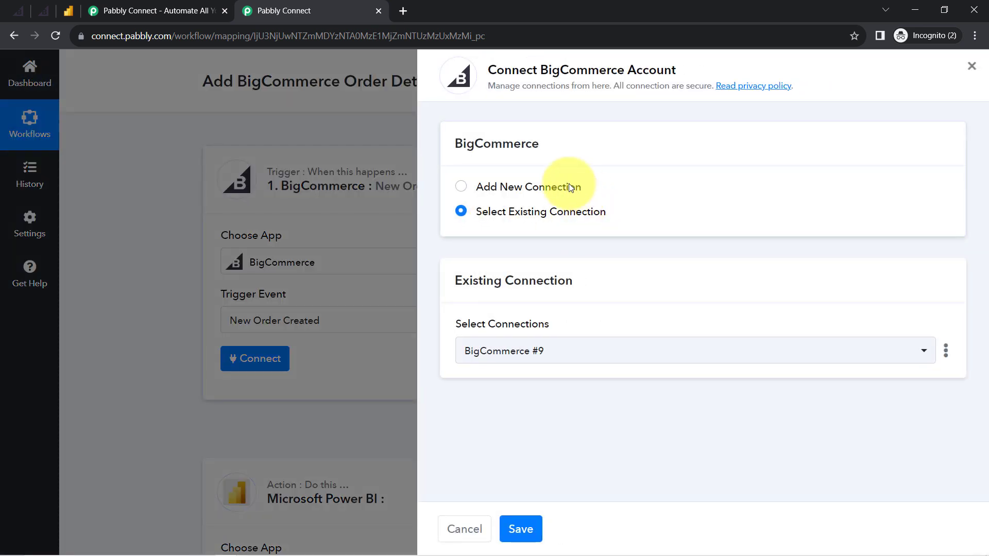
Choose Add New Connection and review the Client Id and credential instructions.
{"action": "left_click", "coordinate": [570, 187]}
{"action": "scroll", "coordinate": [564, 238], "scroll_direction": "down", "scroll_amount": 3}
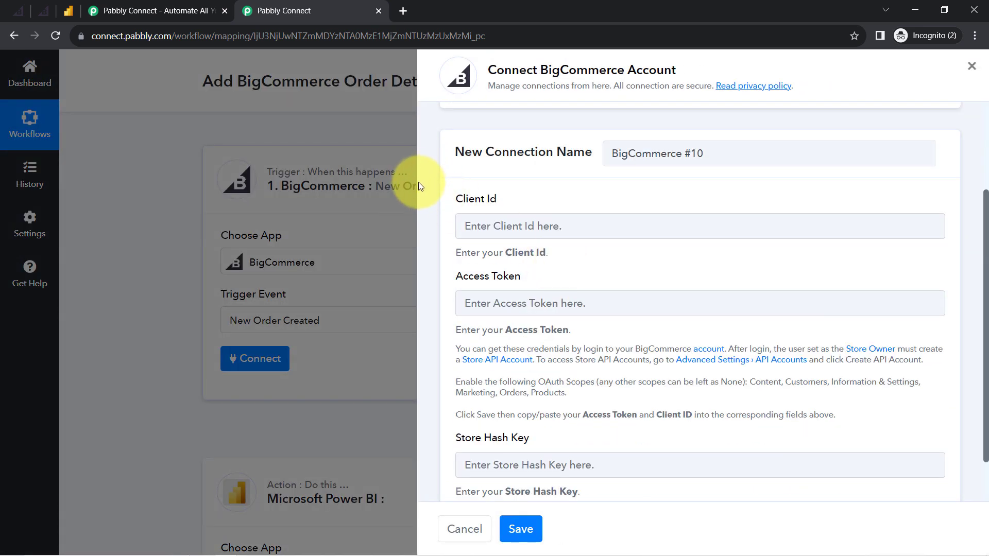
{"action": "left_click_drag", "start_coordinate": [466, 203], "coordinate": [509, 194]}
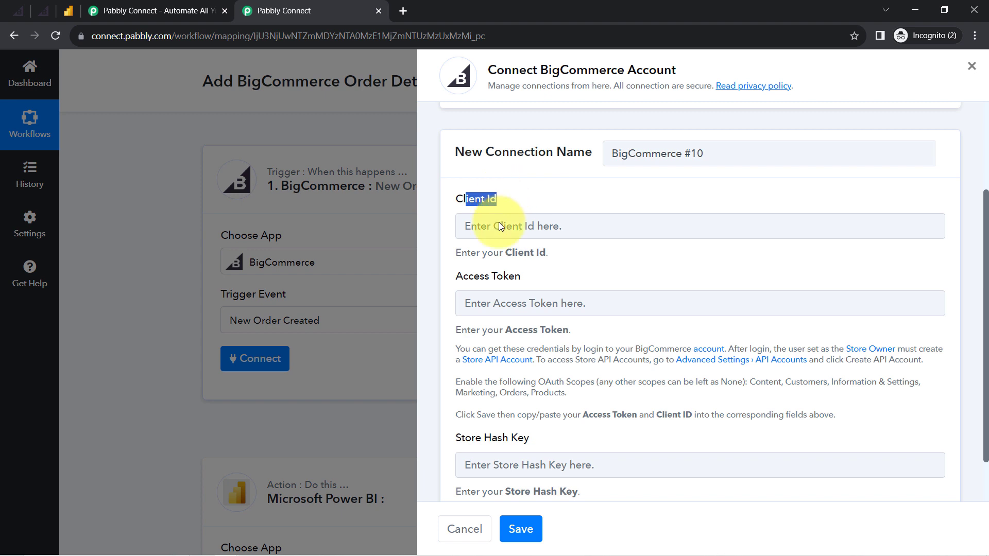
{"action": "left_click_drag", "start_coordinate": [473, 287], "coordinate": [494, 283]}
{"action": "scroll", "coordinate": [493, 283], "scroll_direction": "down", "scroll_amount": 1}
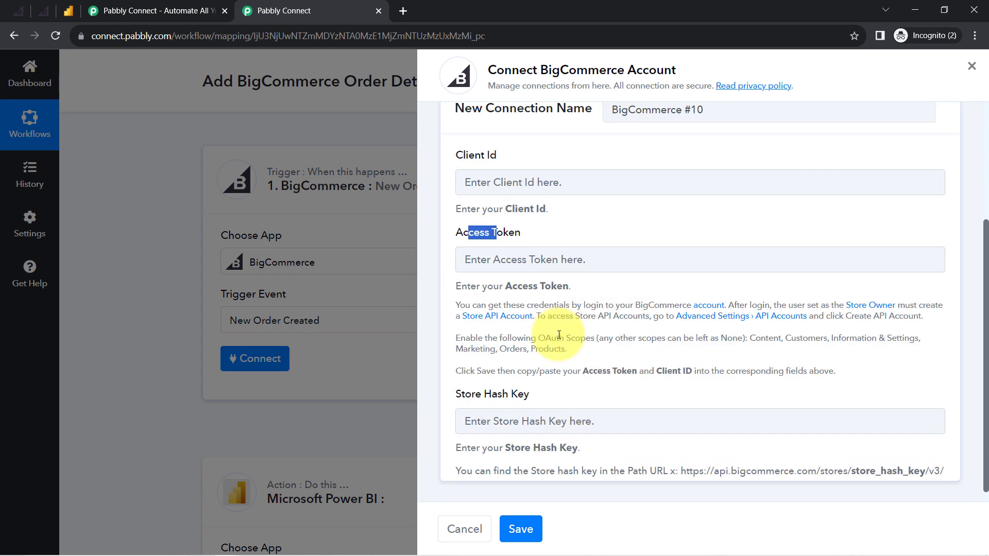
{"action": "left_click", "coordinate": [482, 287]}
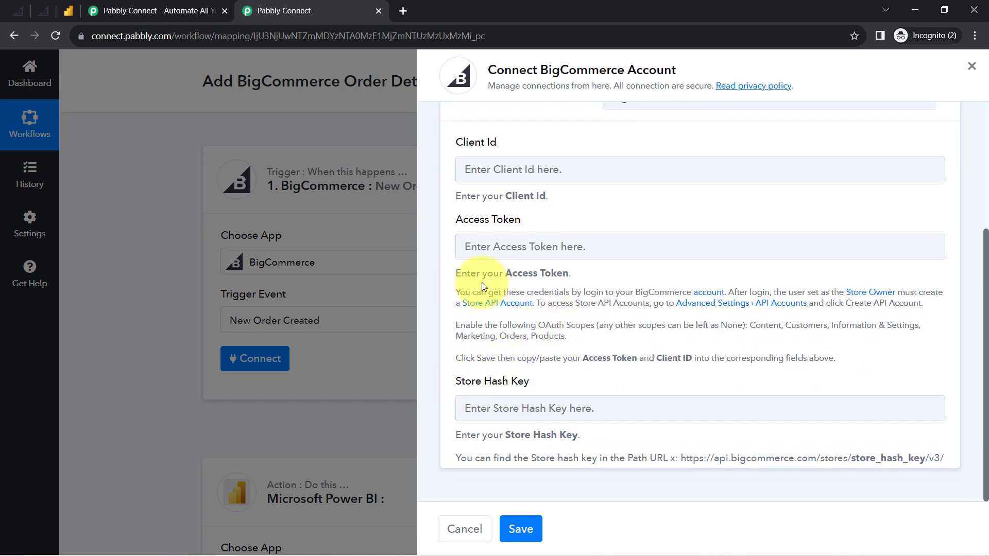
{"action": "left_click_drag", "start_coordinate": [464, 274], "coordinate": [741, 361]}
{"action": "left_click", "coordinate": [741, 360]}
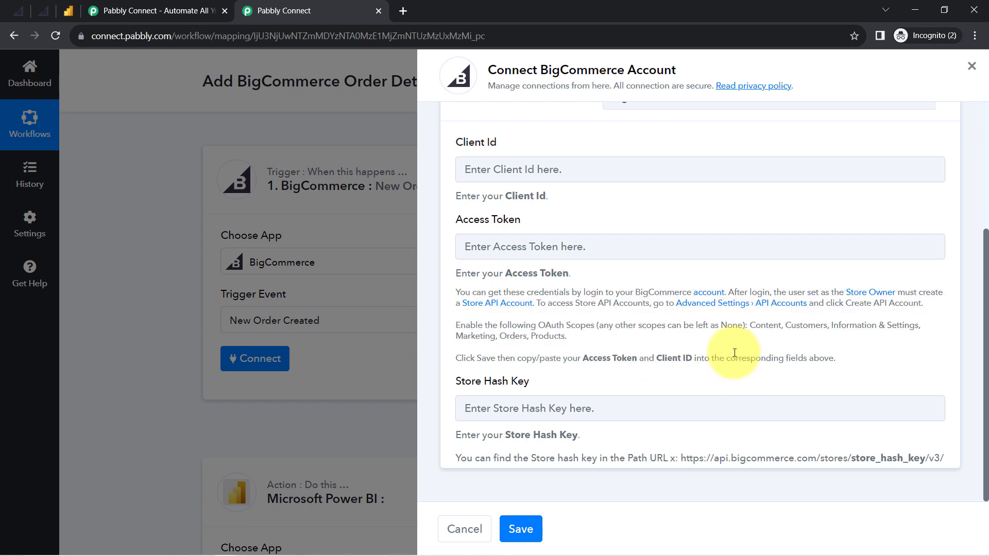
Open the Advanced Settings link in a new tab to reach BigCommerce's API accounts page.
{"action": "right_click", "coordinate": [708, 303]}
{"action": "left_click", "coordinate": [721, 310]}
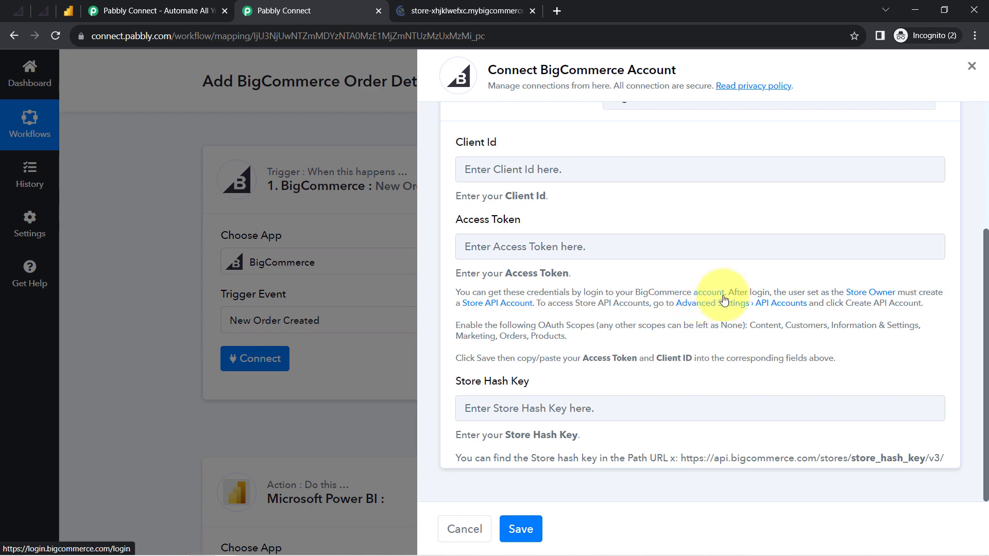
{"action": "left_click", "coordinate": [432, 4]}
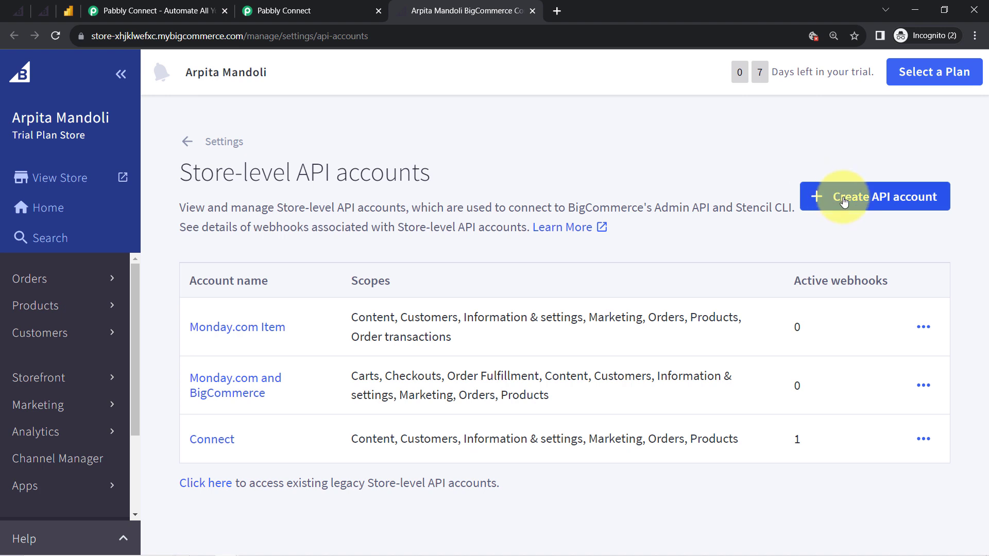
Start a store-level API account named 'Connection with Pabbly', then return to Pabbly Connect.
{"action": "left_click", "coordinate": [841, 200]}
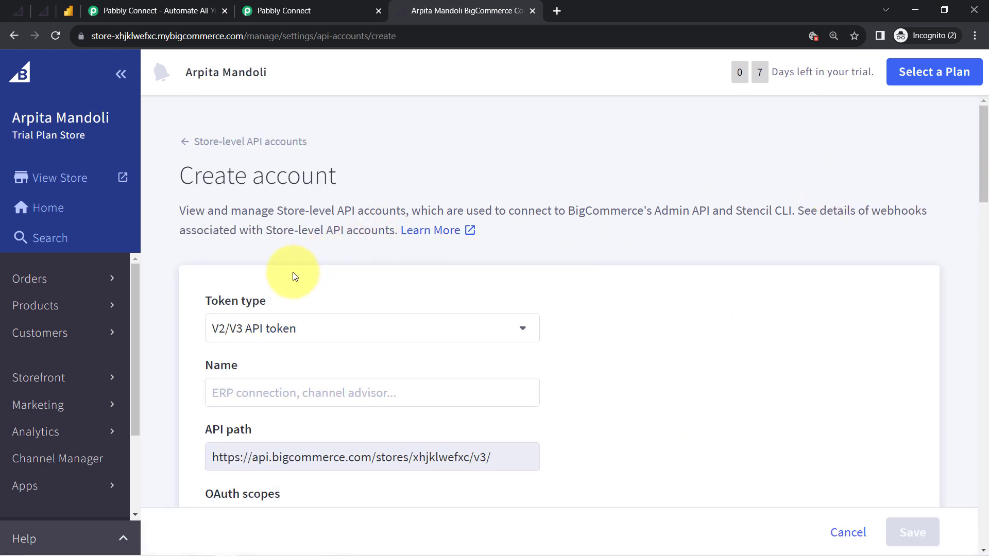
{"action": "scroll", "coordinate": [320, 206], "scroll_direction": "down", "scroll_amount": 1}
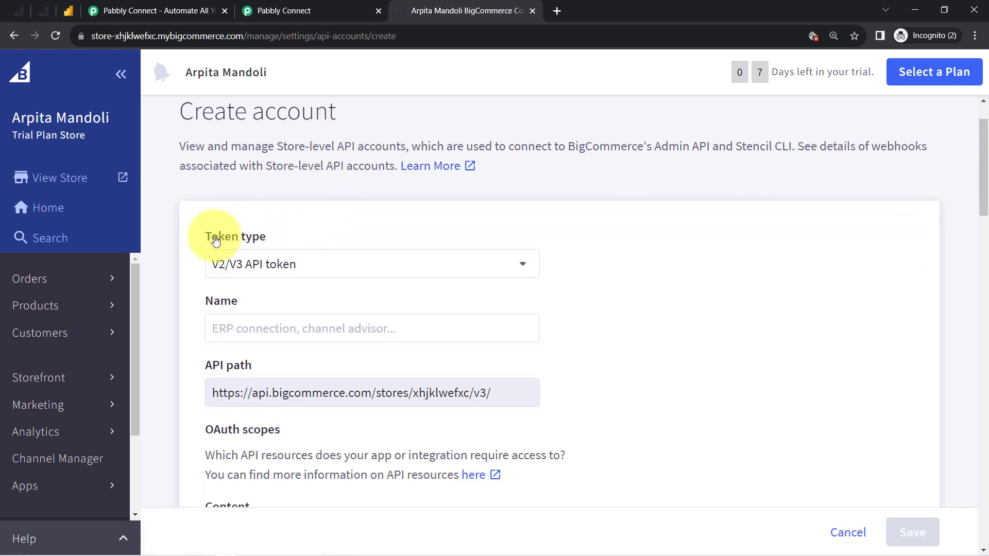
{"action": "left_click_drag", "start_coordinate": [214, 242], "coordinate": [258, 249]}
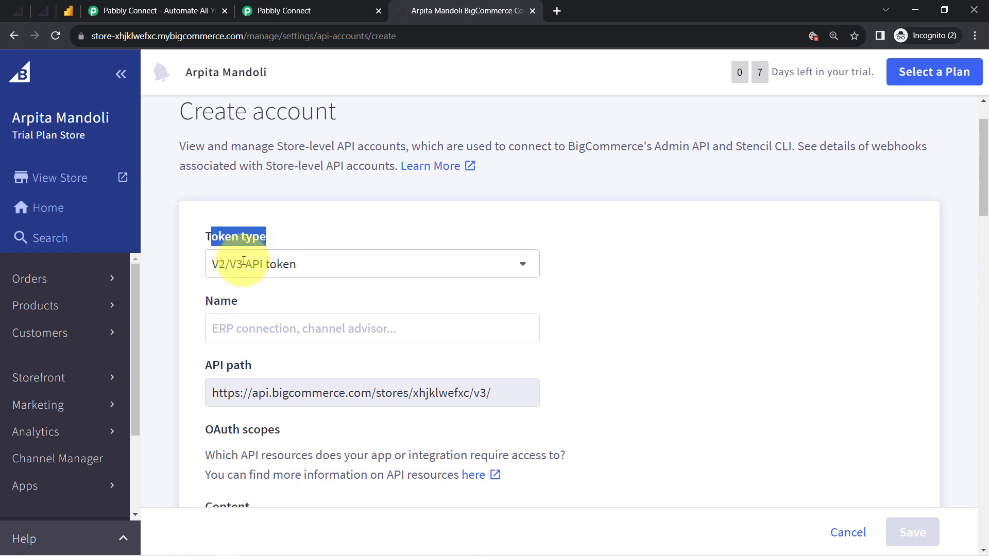
{"action": "scroll", "coordinate": [335, 220], "scroll_direction": "down", "scroll_amount": 1}
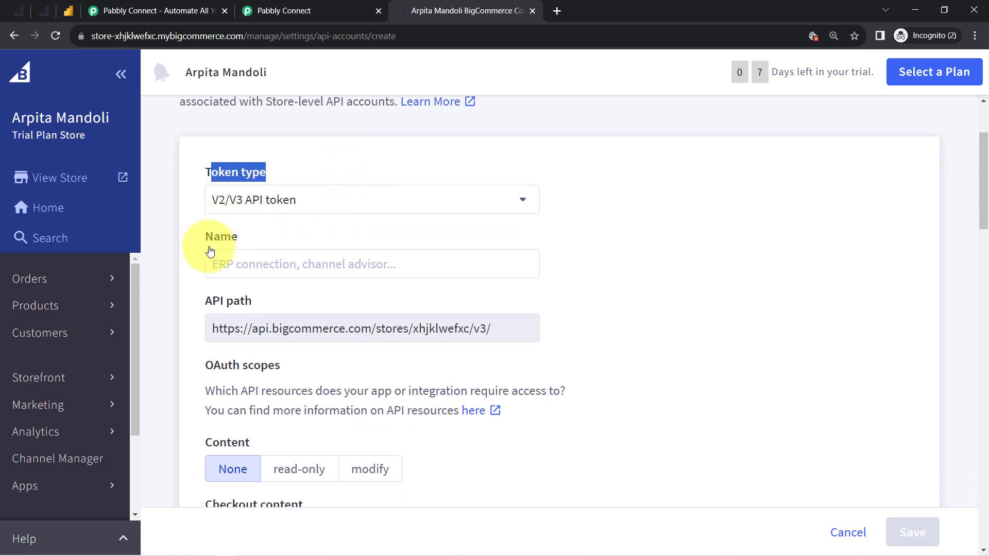
{"action": "left_click", "coordinate": [222, 266]}
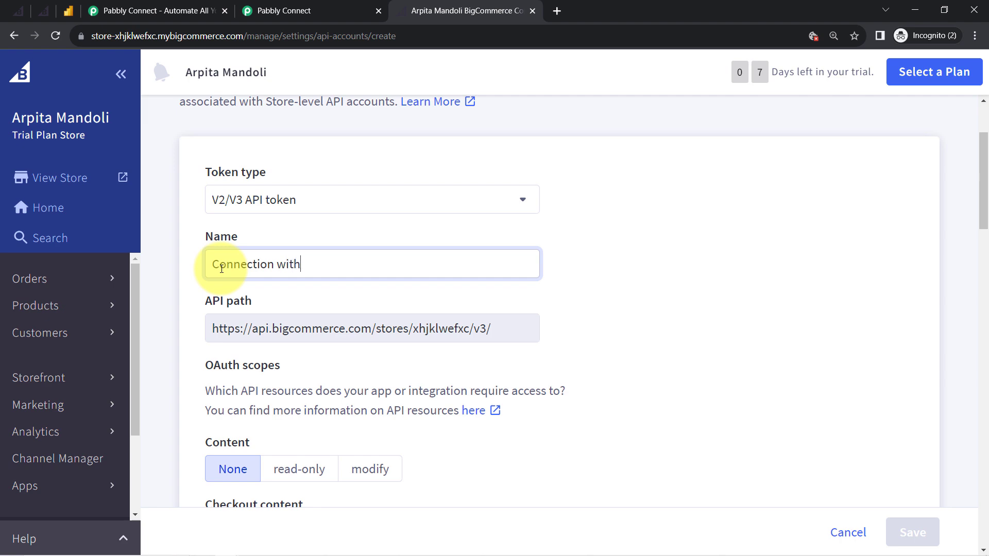
{"action": "type", "text": "Connection with Pabbly"}
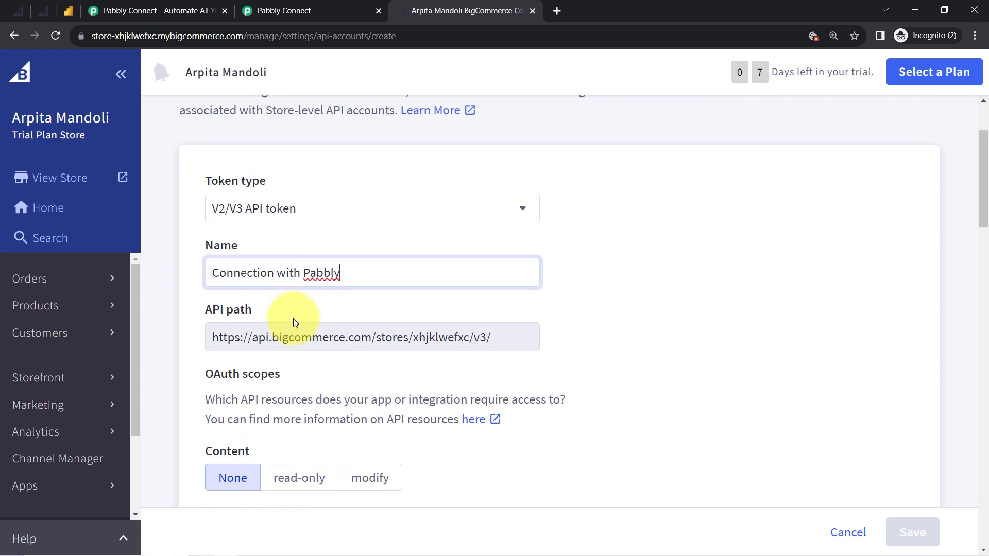
{"action": "scroll", "coordinate": [306, 360], "scroll_direction": "down", "scroll_amount": 4}
{"action": "left_click", "coordinate": [278, 10]}
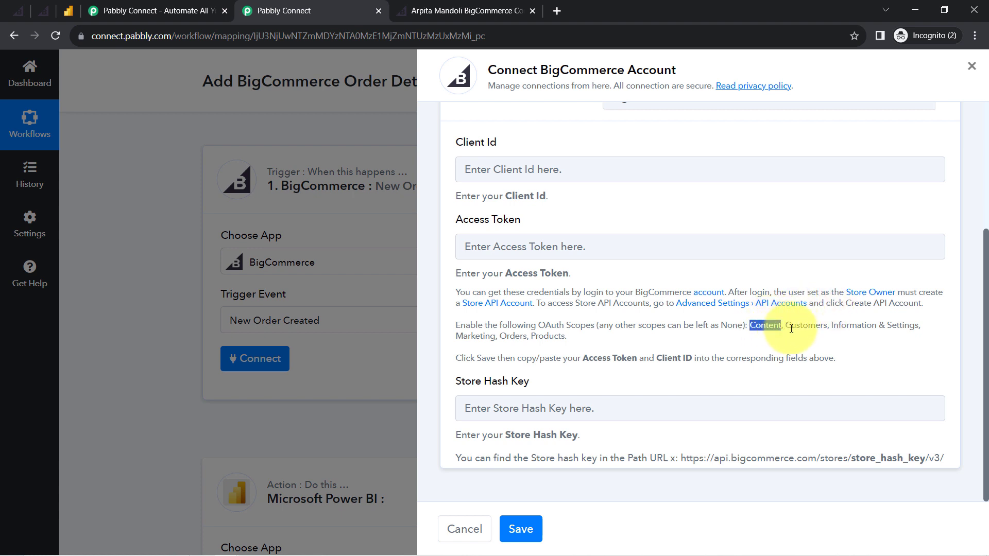
Set Content, Customers, Information & settings, Marketing and Orders scopes to modify.
{"action": "left_click_drag", "start_coordinate": [831, 327], "coordinate": [885, 329]}
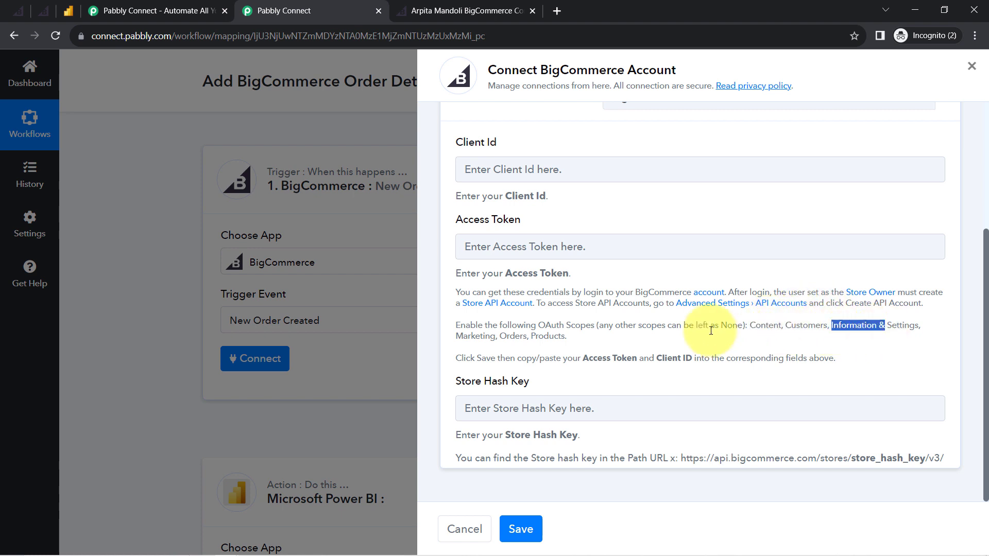
{"action": "left_click", "coordinate": [441, 10]}
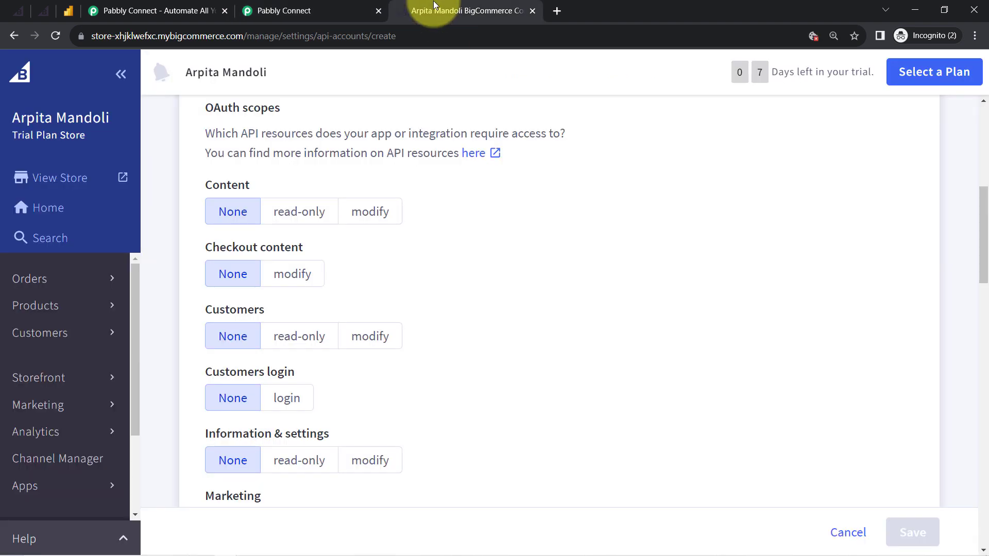
{"action": "left_click", "coordinate": [380, 219]}
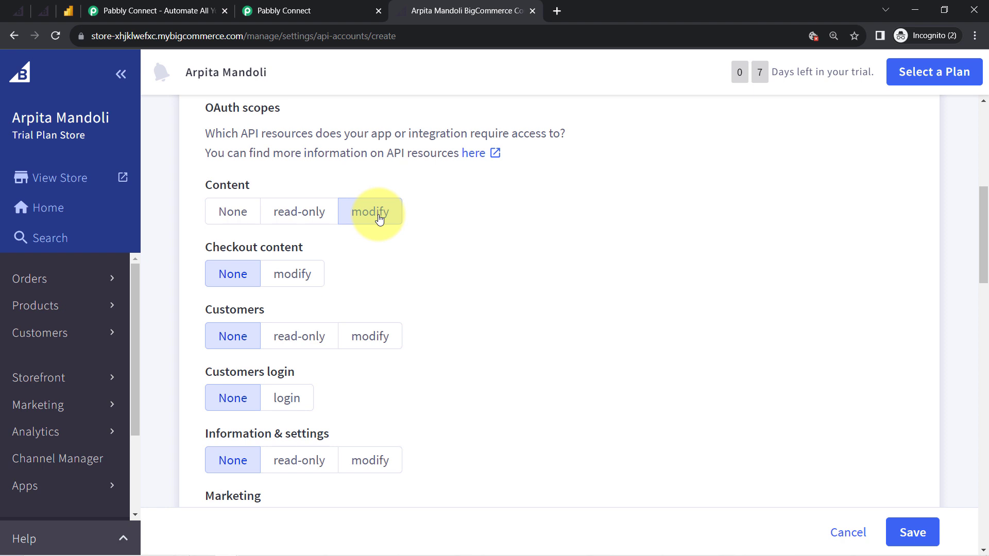
{"action": "left_click", "coordinate": [369, 338]}
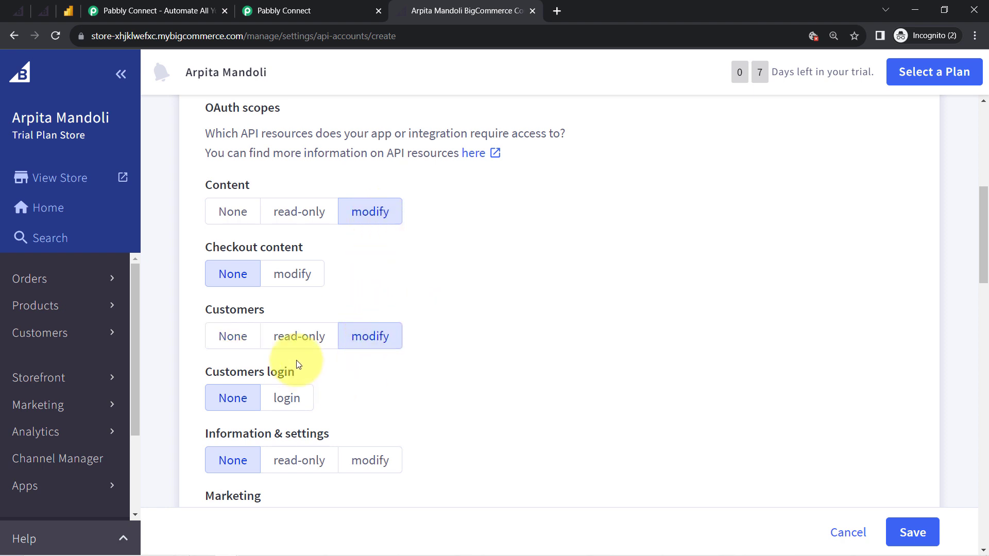
{"action": "scroll", "coordinate": [458, 342], "scroll_direction": "down", "scroll_amount": 2}
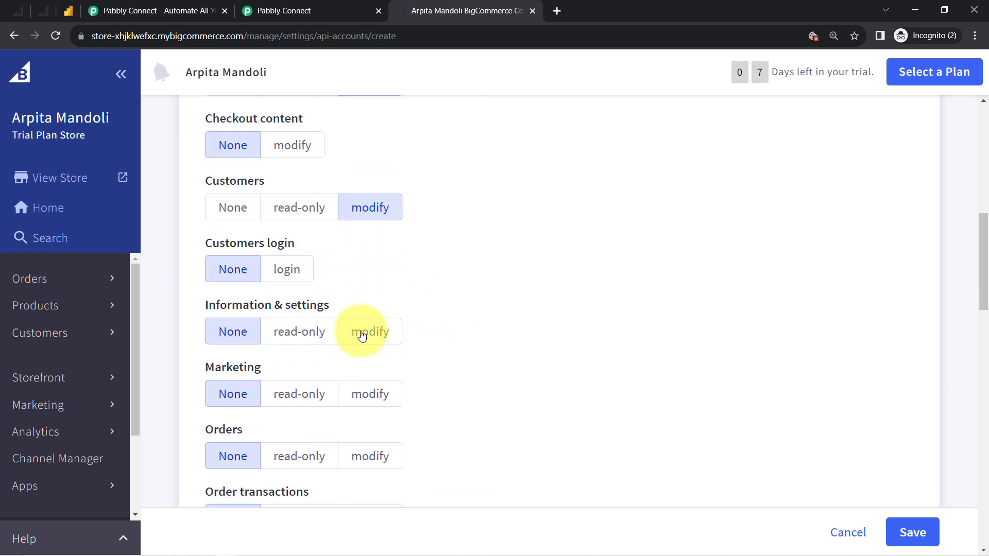
{"action": "left_click", "coordinate": [361, 335]}
{"action": "left_click", "coordinate": [365, 406]}
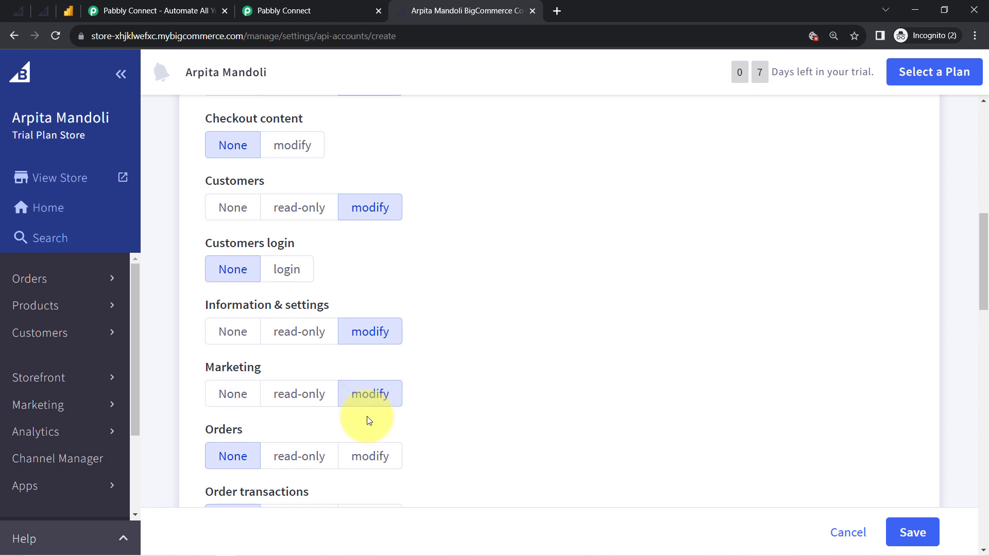
{"action": "left_click", "coordinate": [369, 456]}
Set the Products scope to modify and save the API account.
{"action": "left_click", "coordinate": [296, 11]}
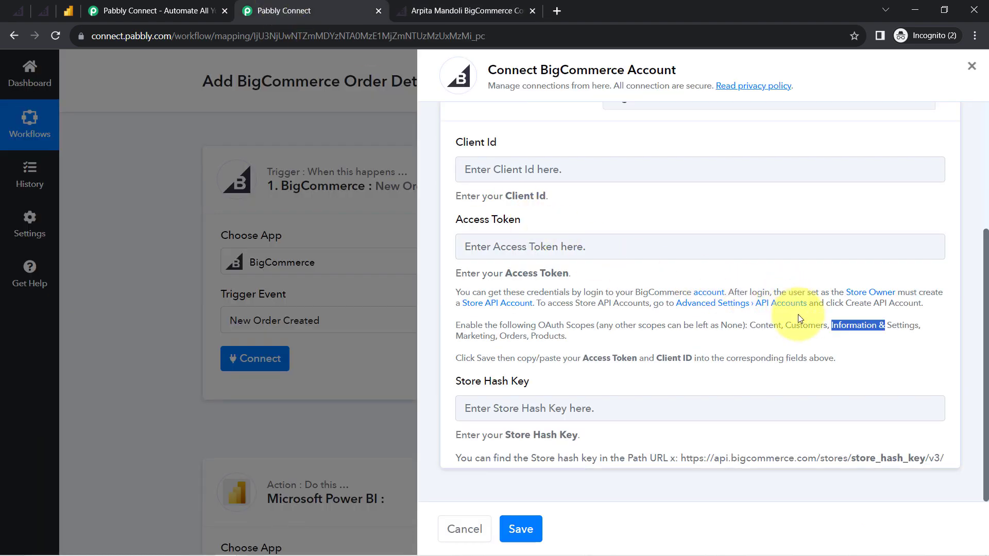
{"action": "left_click", "coordinate": [476, 11]}
{"action": "scroll", "coordinate": [489, 360], "scroll_direction": "up", "scroll_amount": 4}
{"action": "scroll", "coordinate": [492, 360], "scroll_direction": "down", "scroll_amount": 7}
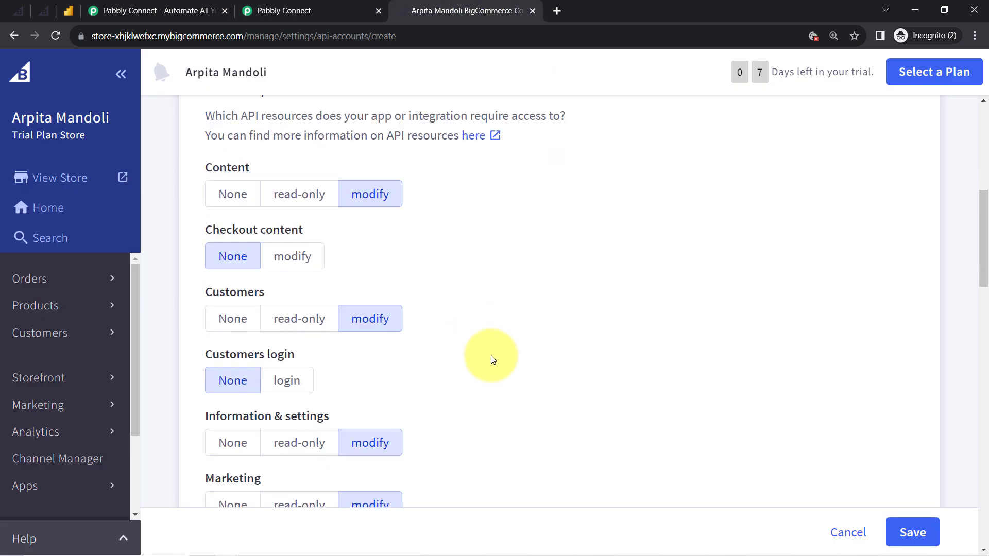
{"action": "scroll", "coordinate": [412, 407], "scroll_direction": "down", "scroll_amount": 3}
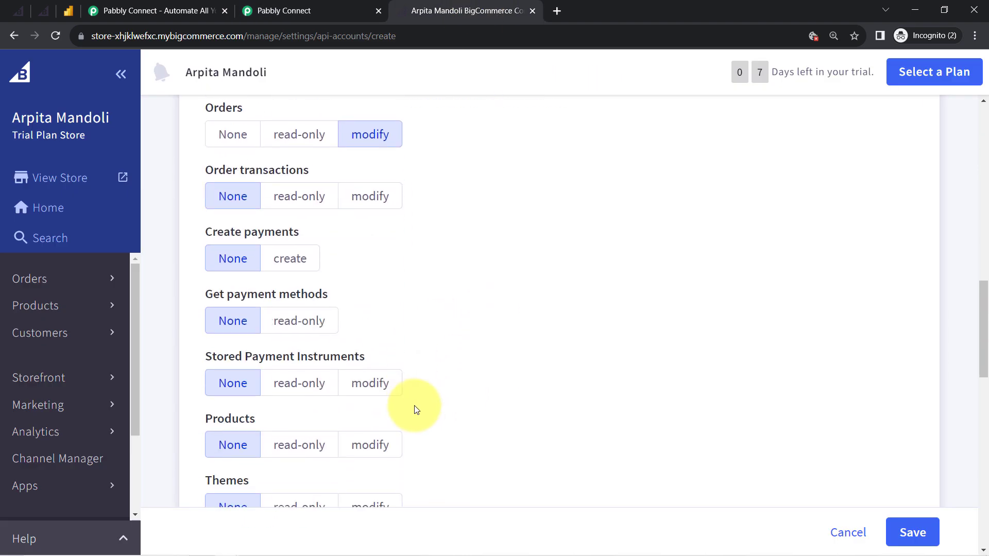
{"action": "scroll", "coordinate": [412, 405], "scroll_direction": "down", "scroll_amount": 1}
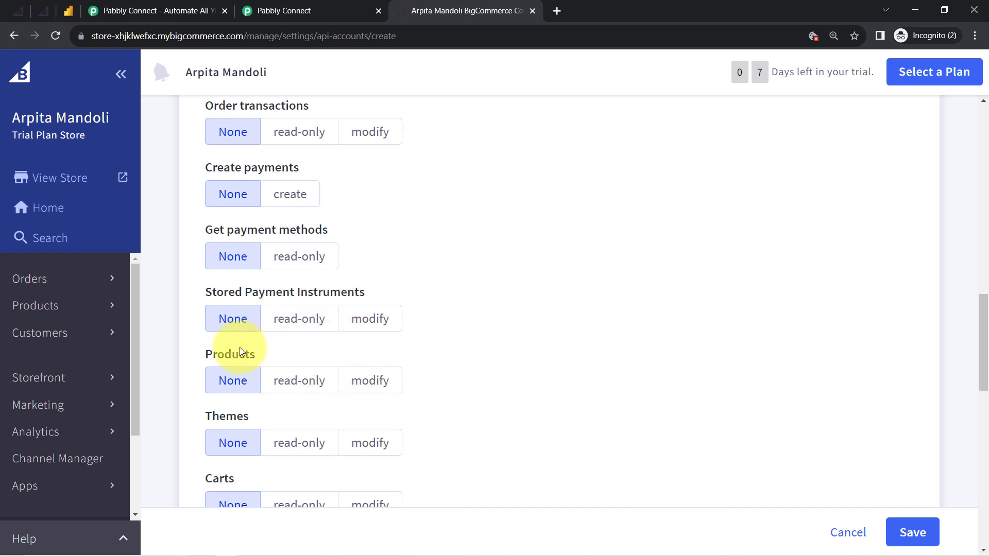
{"action": "left_click", "coordinate": [371, 381]}
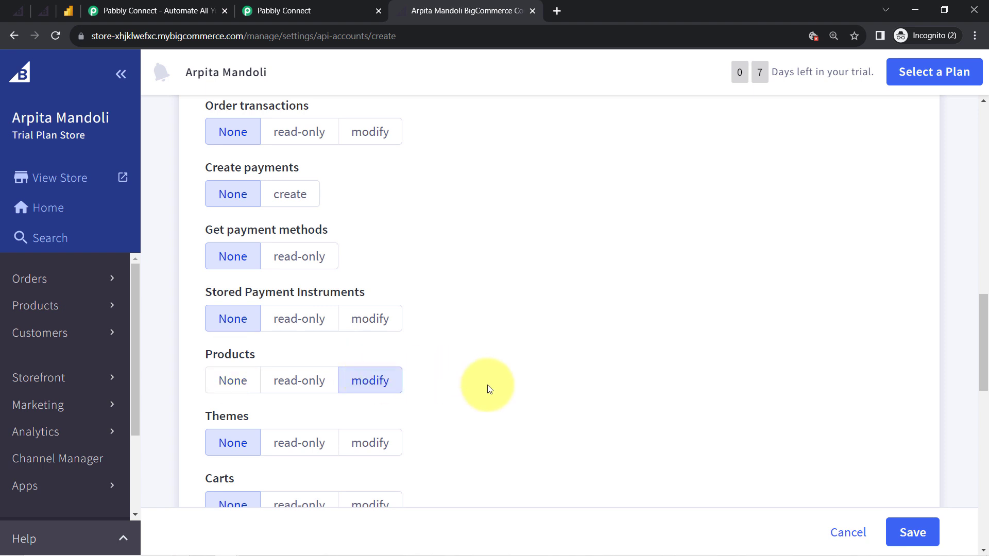
{"action": "scroll", "coordinate": [490, 391], "scroll_direction": "down", "scroll_amount": 15}
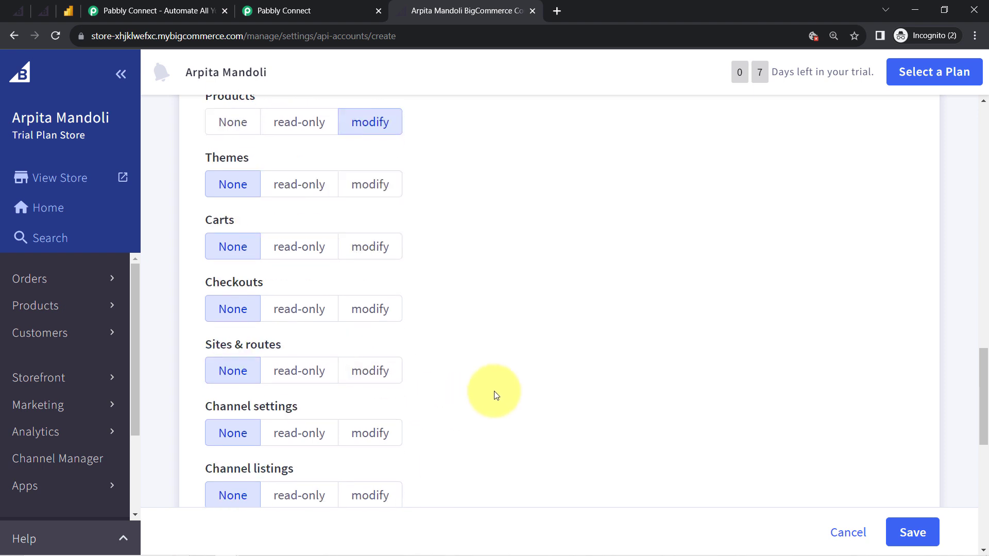
{"action": "left_click", "coordinate": [910, 532]}
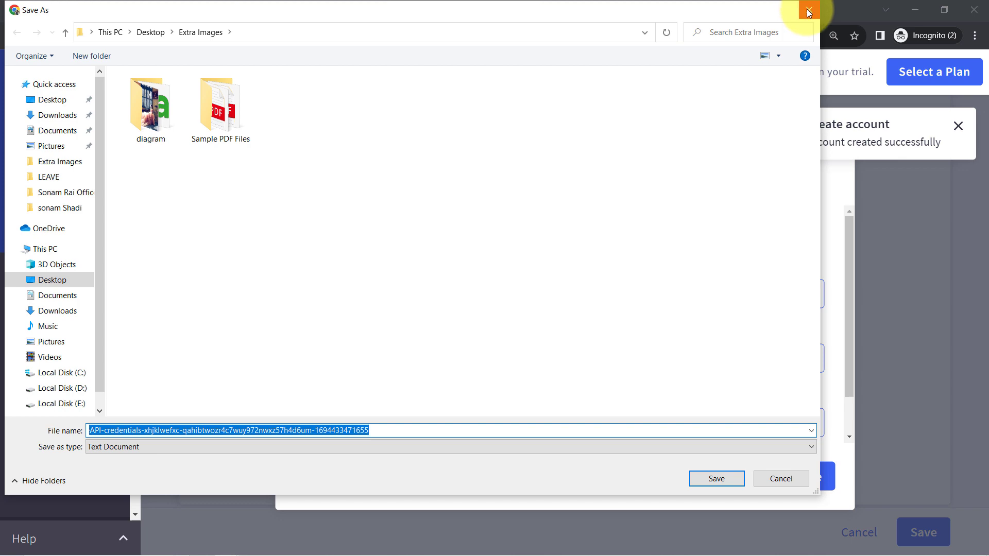
Dismiss the credentials download and paste the Client ID into Pabbly's Client Id field.
{"action": "left_click", "coordinate": [809, 12]}
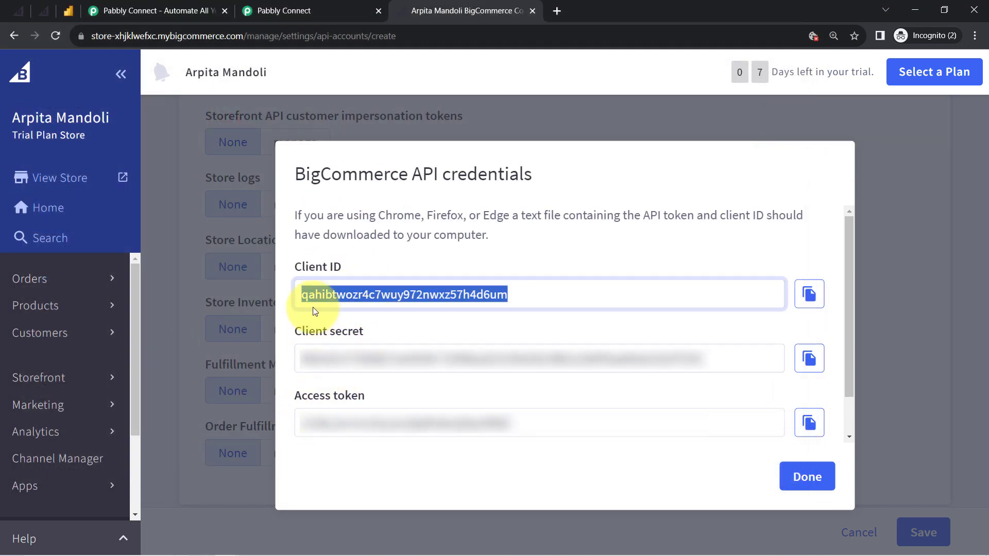
{"action": "left_click", "coordinate": [802, 298]}
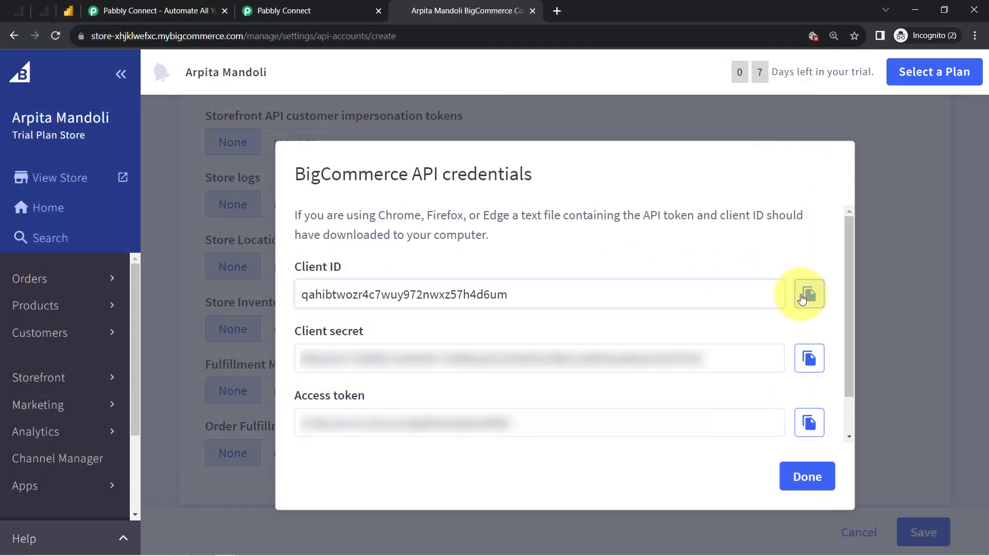
{"action": "left_click", "coordinate": [309, 11]}
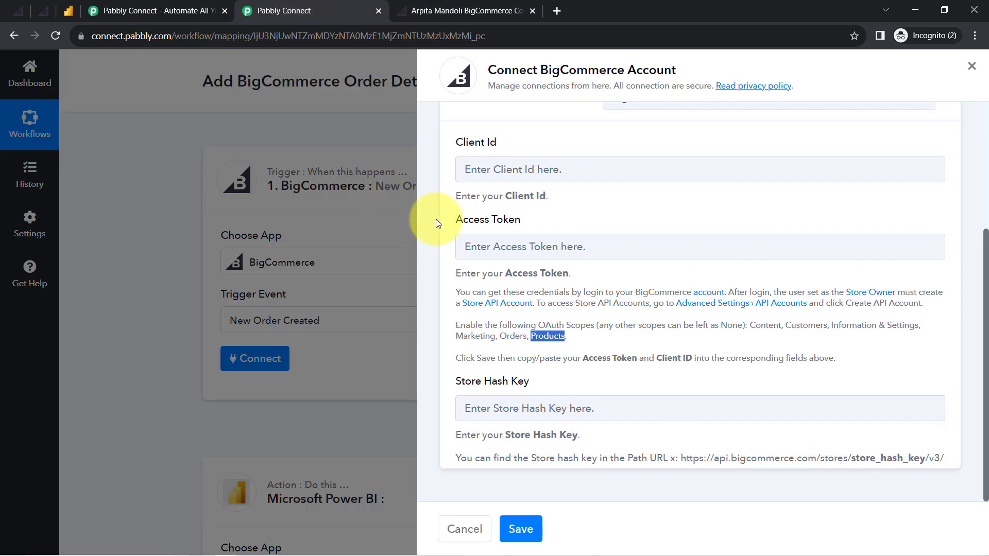
{"action": "left_click", "coordinate": [481, 169]}
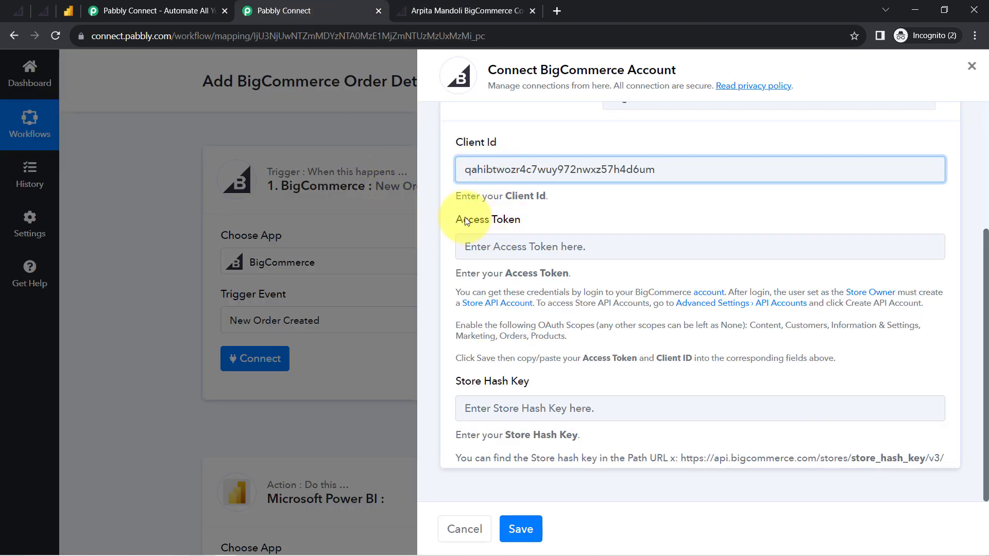
Copy the access token from BigCommerce and paste it into Pabbly's Access Token field.
{"action": "left_click", "coordinate": [453, 10]}
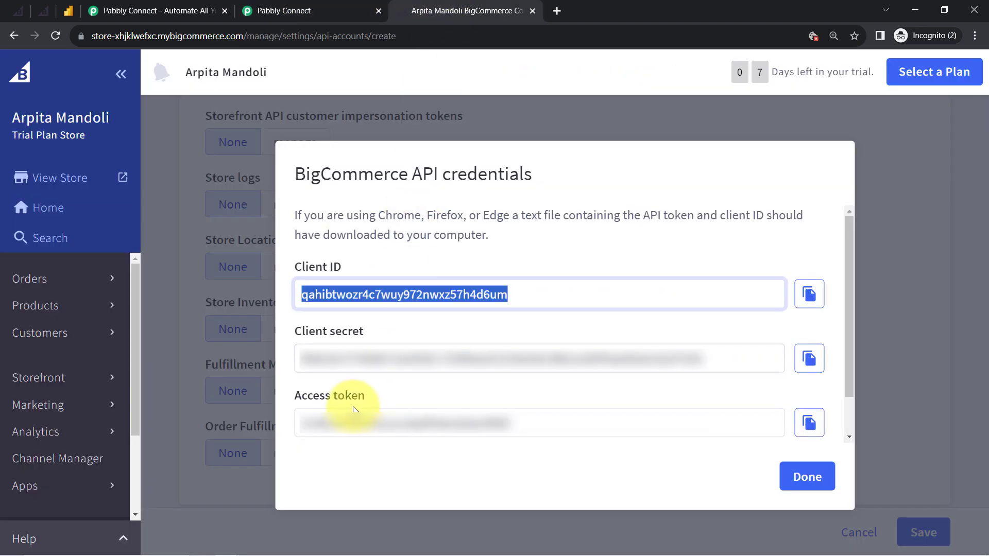
{"action": "left_click", "coordinate": [803, 431]}
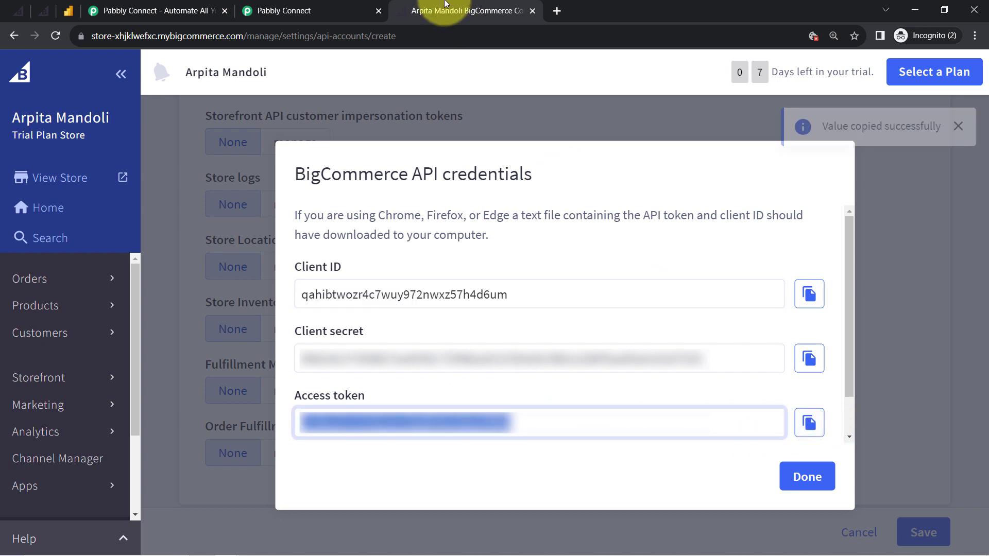
{"action": "left_click", "coordinate": [364, 10]}
{"action": "left_click", "coordinate": [462, 247]}
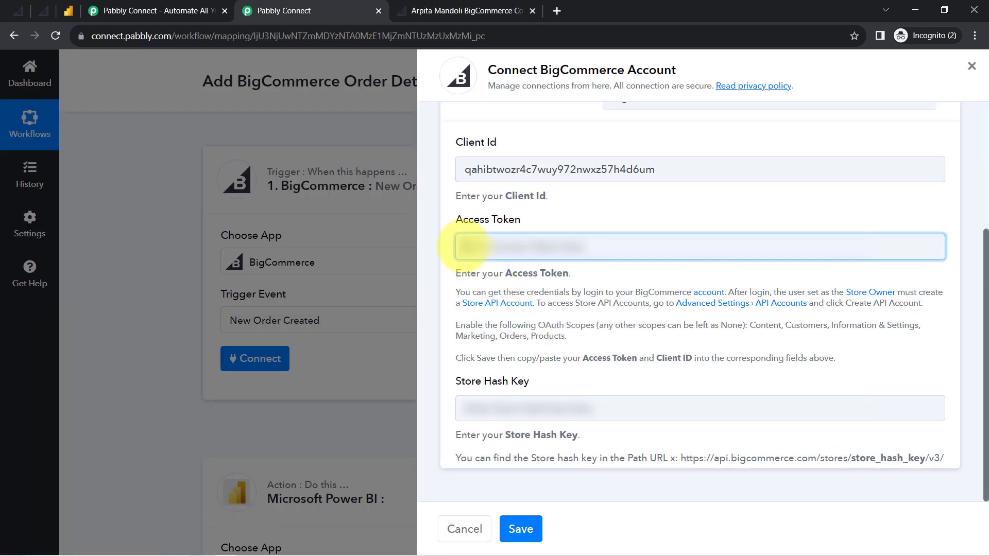
{"action": "key", "text": "ctrl+v"}
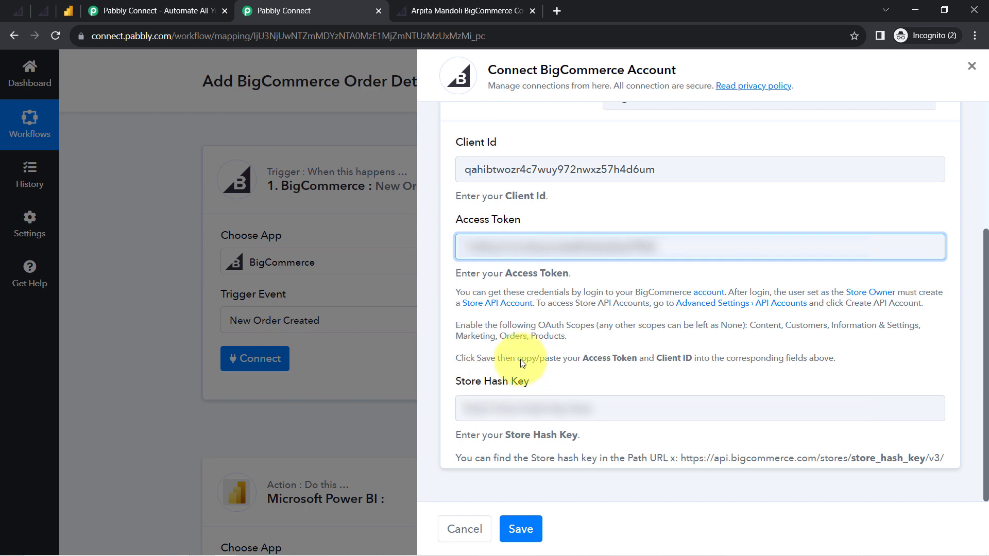
{"action": "left_click", "coordinate": [432, 11]}
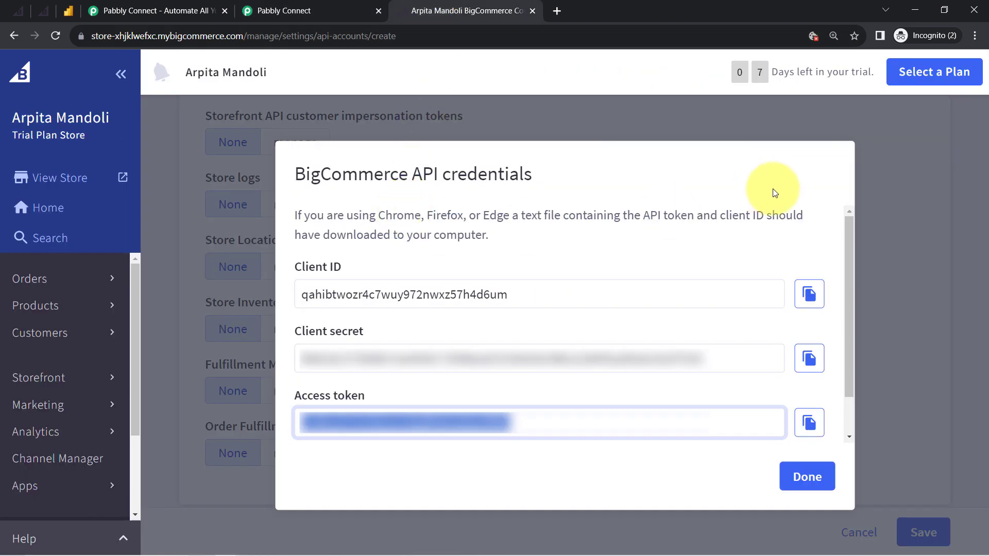
Copy the store hash from the BigCommerce admin address into Store Hash Key and save the connection.
{"action": "left_click", "coordinate": [27, 7]}
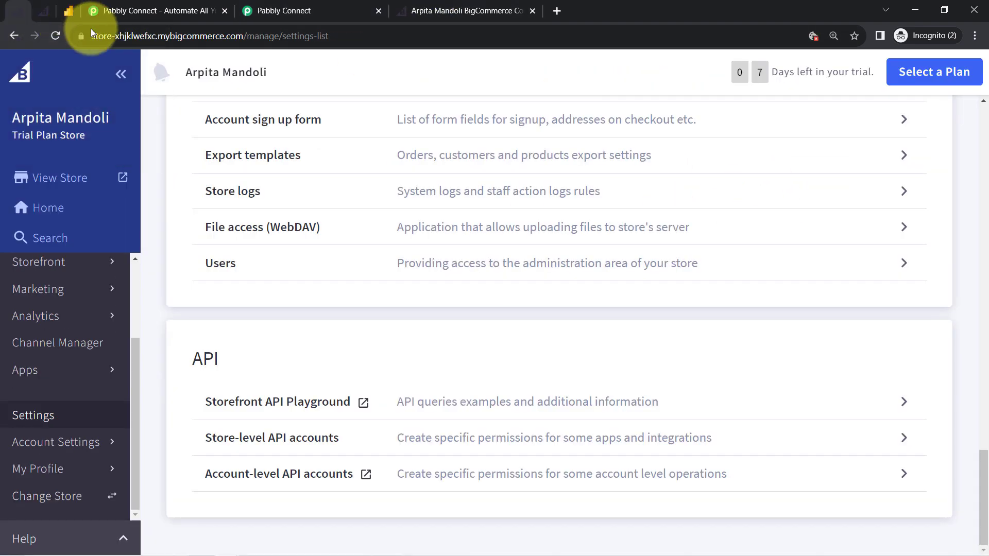
{"action": "double_click", "coordinate": [154, 35]}
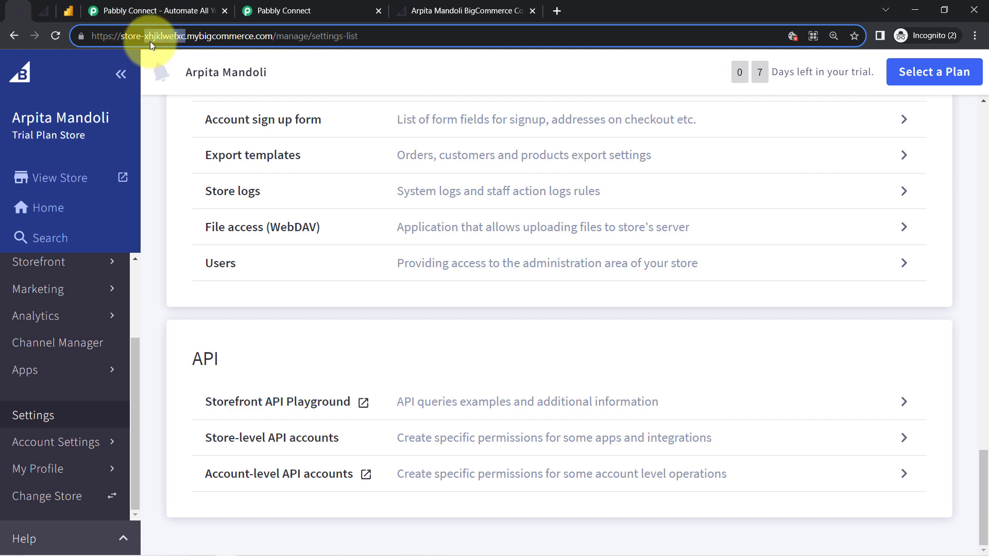
{"action": "left_click", "coordinate": [284, 10]}
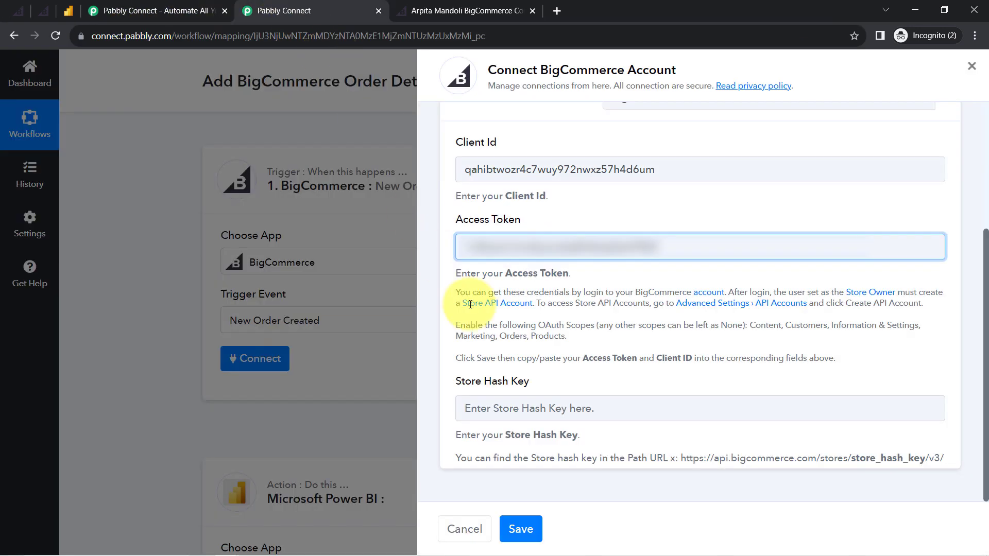
{"action": "left_click", "coordinate": [483, 409]}
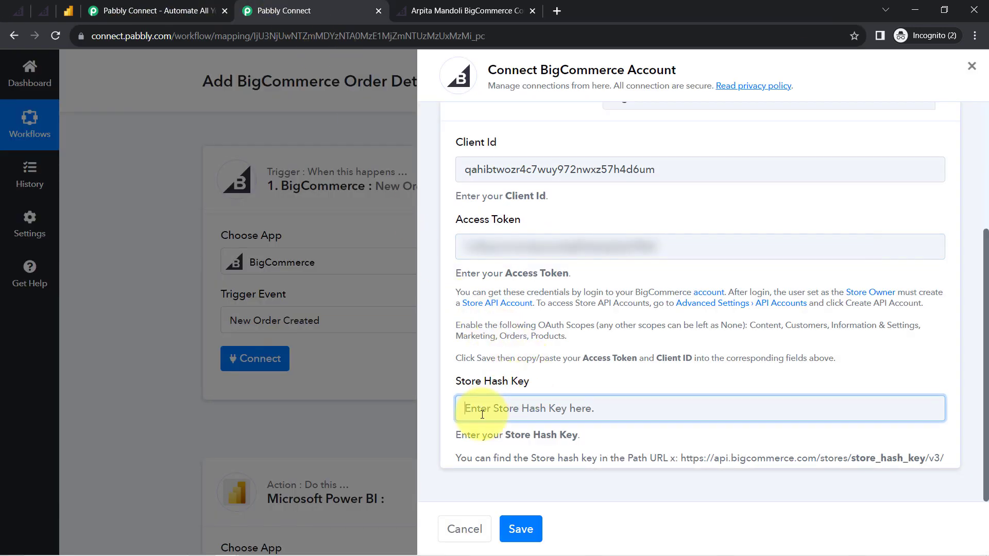
{"action": "left_click", "coordinate": [525, 531]}
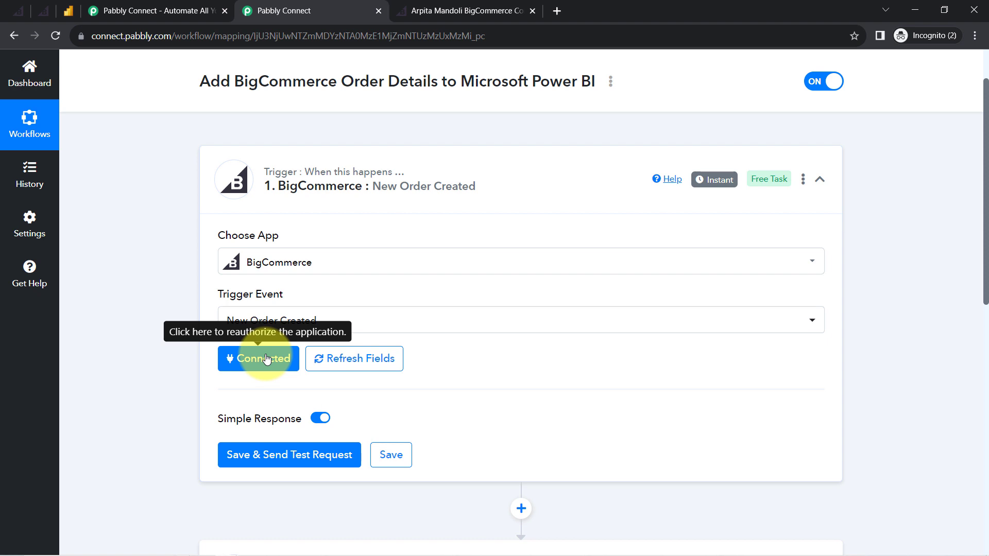
Send the trigger's test request so it waits for an order, then go to the BigCommerce storefront.
{"action": "scroll", "coordinate": [150, 342], "scroll_direction": "down", "scroll_amount": 3}
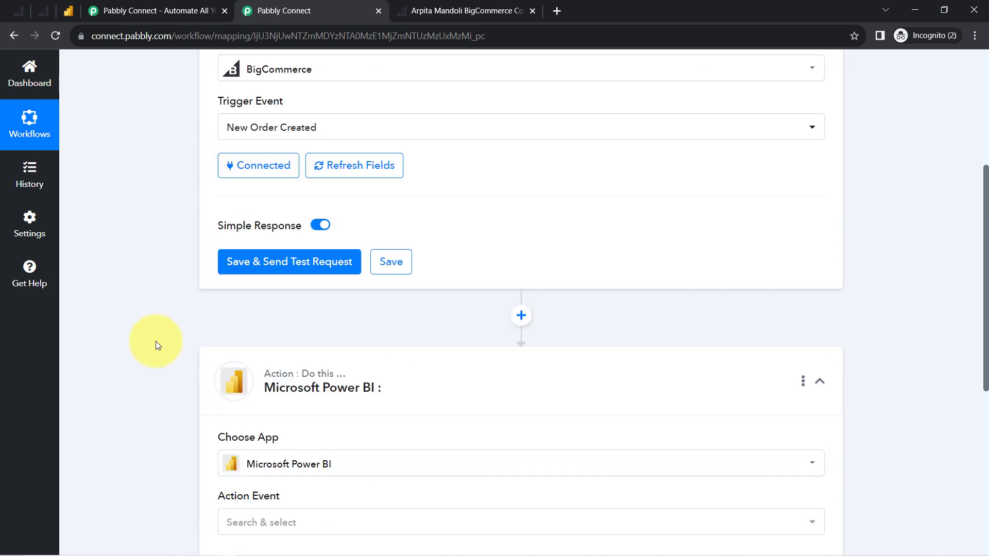
{"action": "left_click", "coordinate": [245, 265]}
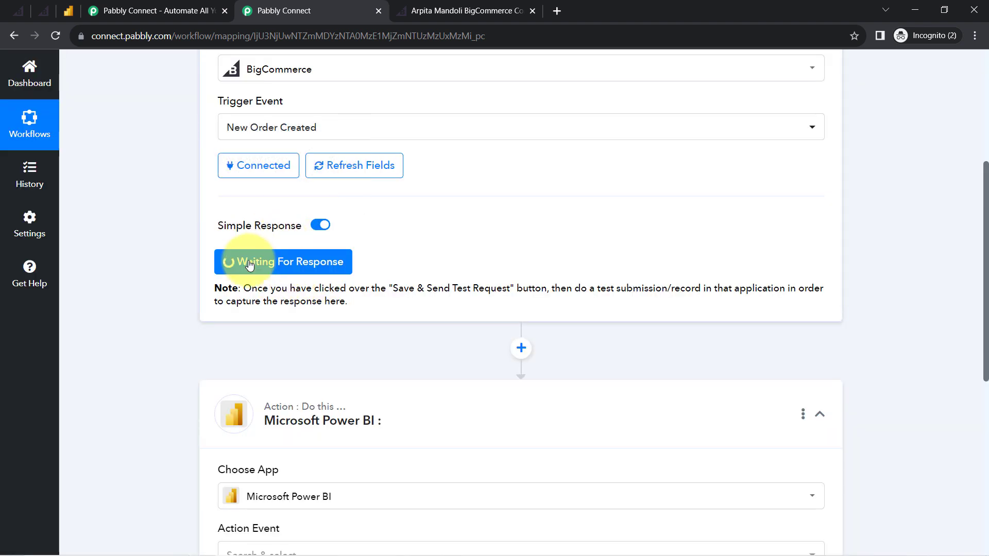
{"action": "left_click_drag", "start_coordinate": [258, 288], "coordinate": [308, 303]}
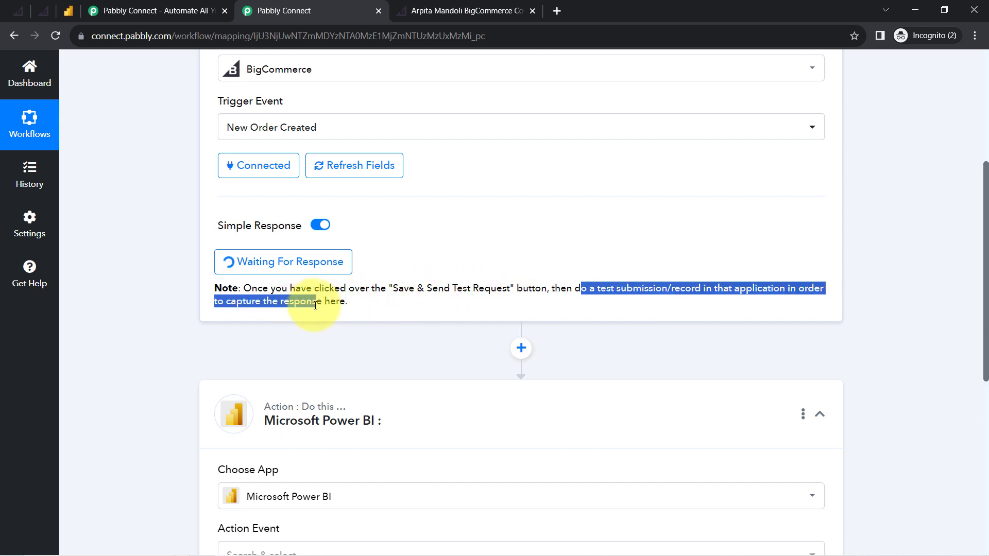
{"action": "left_click", "coordinate": [375, 301]}
{"action": "left_click_drag", "start_coordinate": [570, 292], "coordinate": [698, 293]}
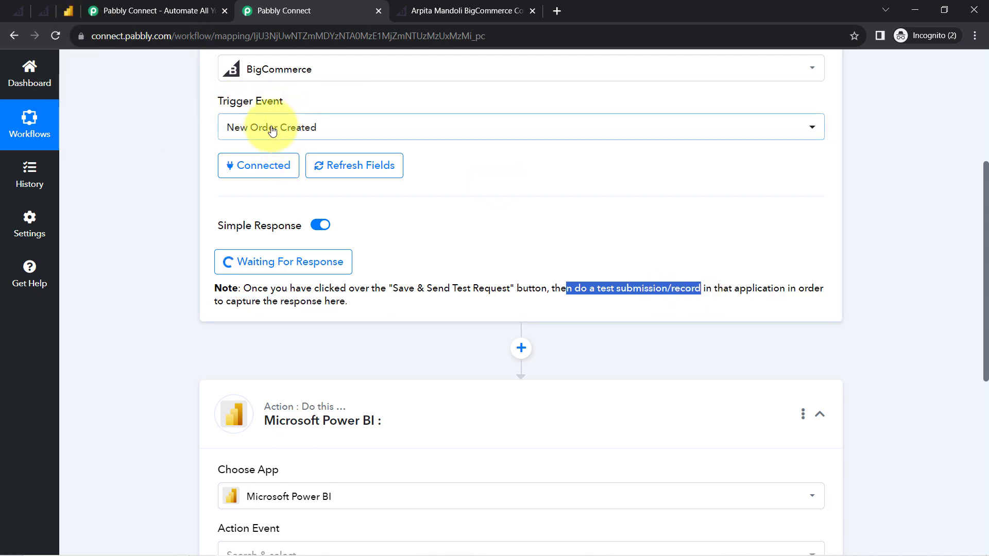
{"action": "left_click", "coordinate": [37, 9]}
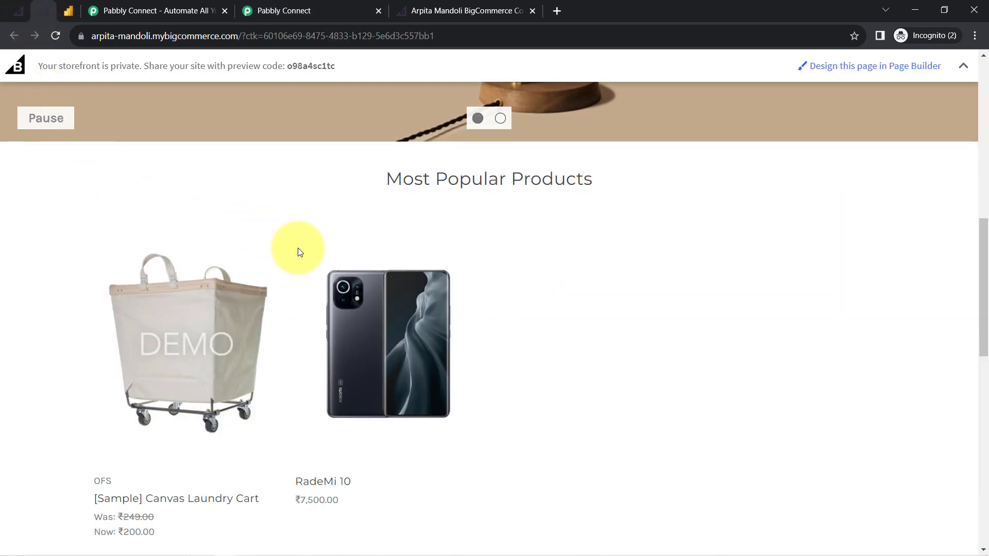
Add the RadeMi 10 phone (₹7,500) to the cart from its quick view.
{"action": "mouse_move", "coordinate": [454, 291]}
{"action": "scroll", "coordinate": [449, 293], "scroll_direction": "down", "scroll_amount": 1}
{"action": "left_click", "coordinate": [405, 265]}
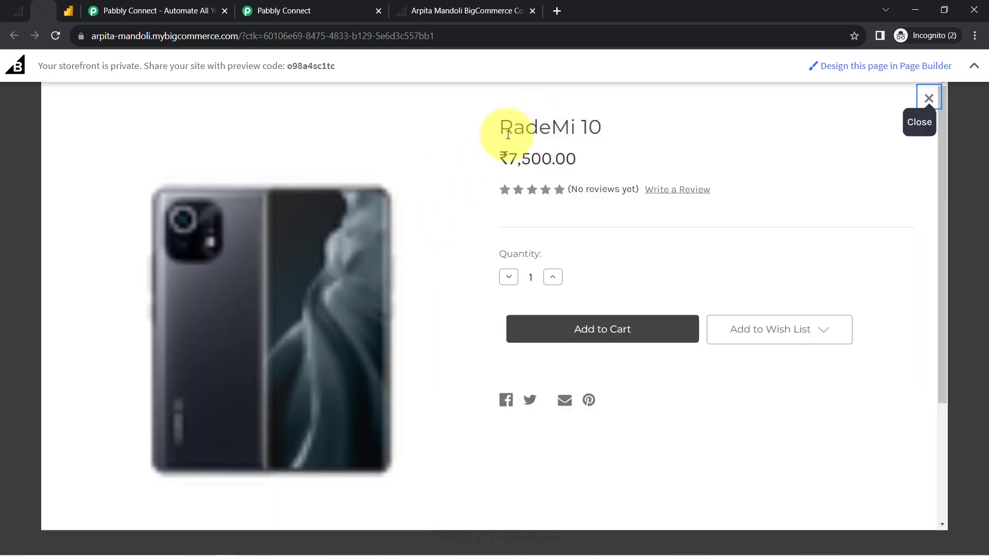
{"action": "left_click_drag", "start_coordinate": [508, 135], "coordinate": [562, 150]}
{"action": "left_click", "coordinate": [528, 161]}
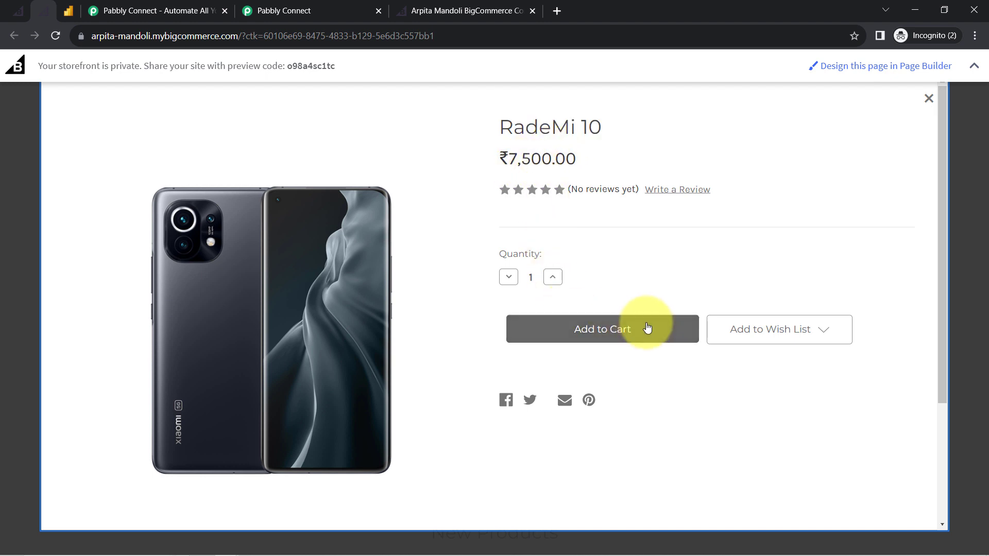
{"action": "left_click", "coordinate": [638, 338]}
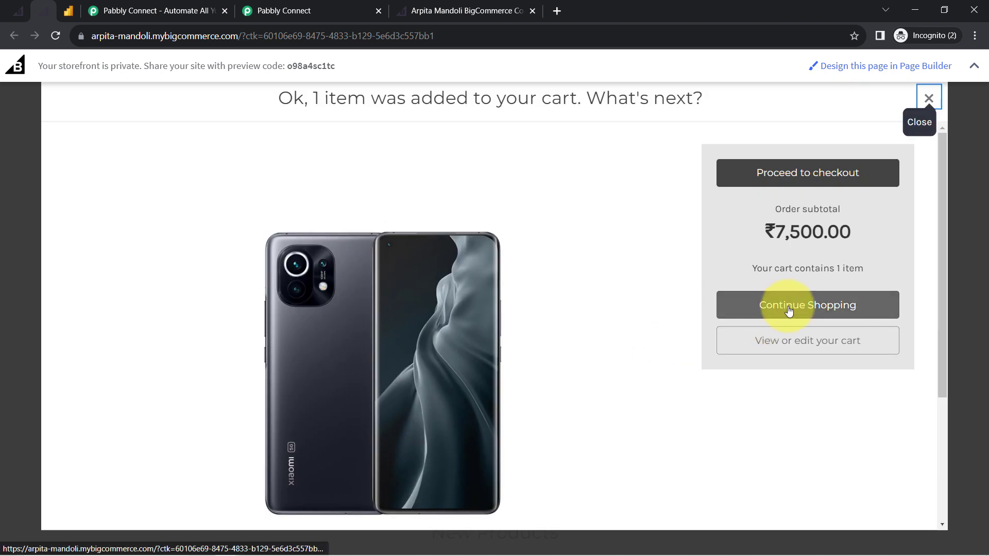
Keep shopping, add RadeMi 10 again, lower the cart quantity to 1, and proceed to checkout.
{"action": "left_click", "coordinate": [803, 309]}
{"action": "mouse_move", "coordinate": [468, 302]}
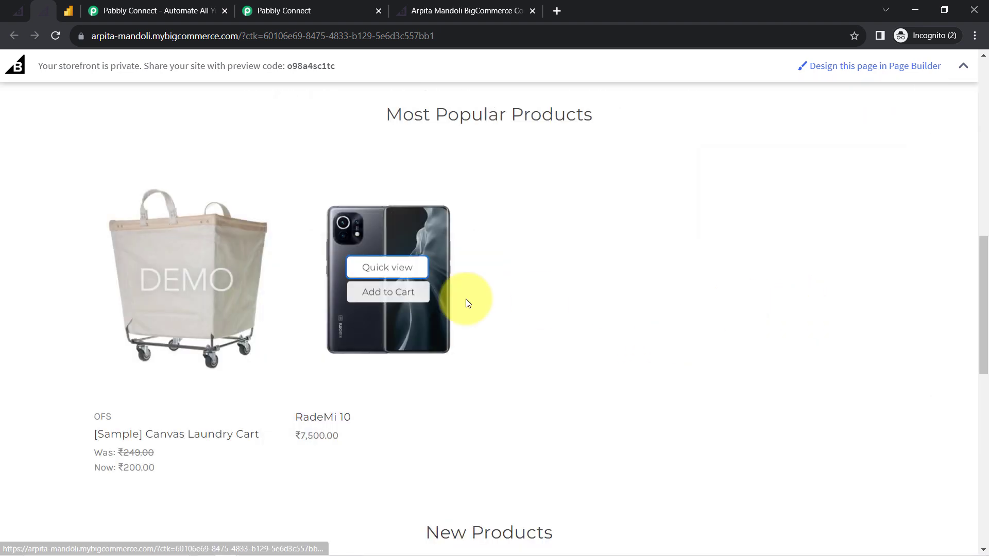
{"action": "left_click", "coordinate": [379, 297]}
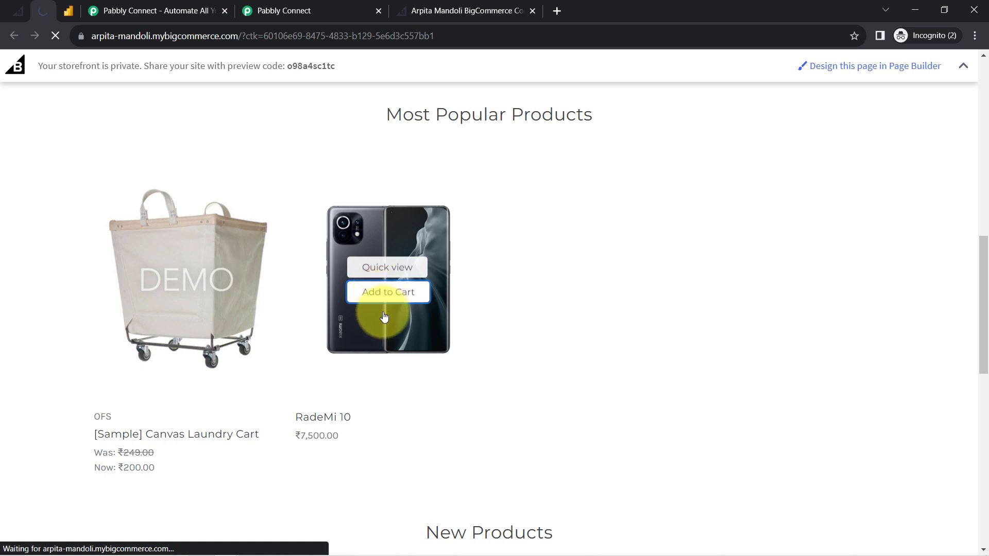
{"action": "scroll", "coordinate": [543, 333], "scroll_direction": "down", "scroll_amount": 4}
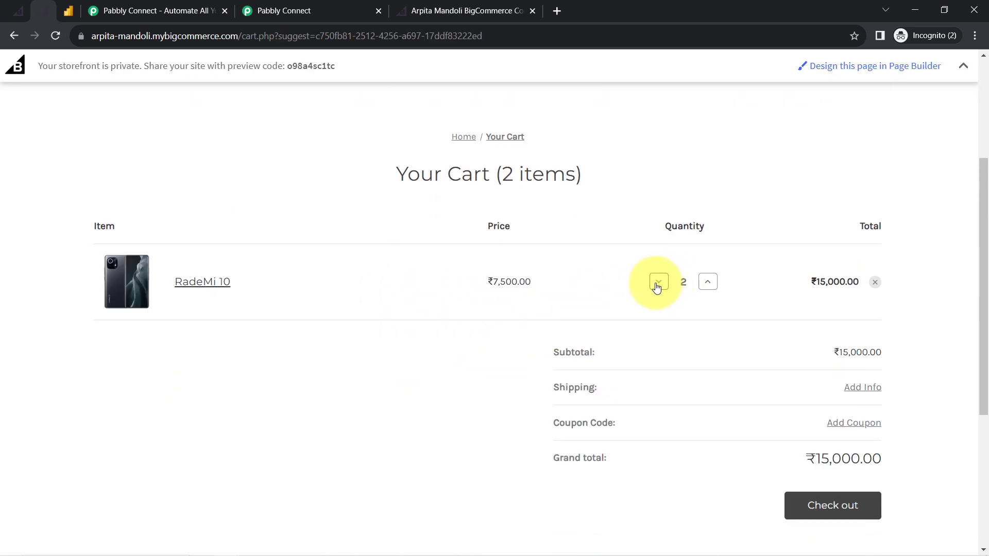
{"action": "left_click", "coordinate": [659, 283]}
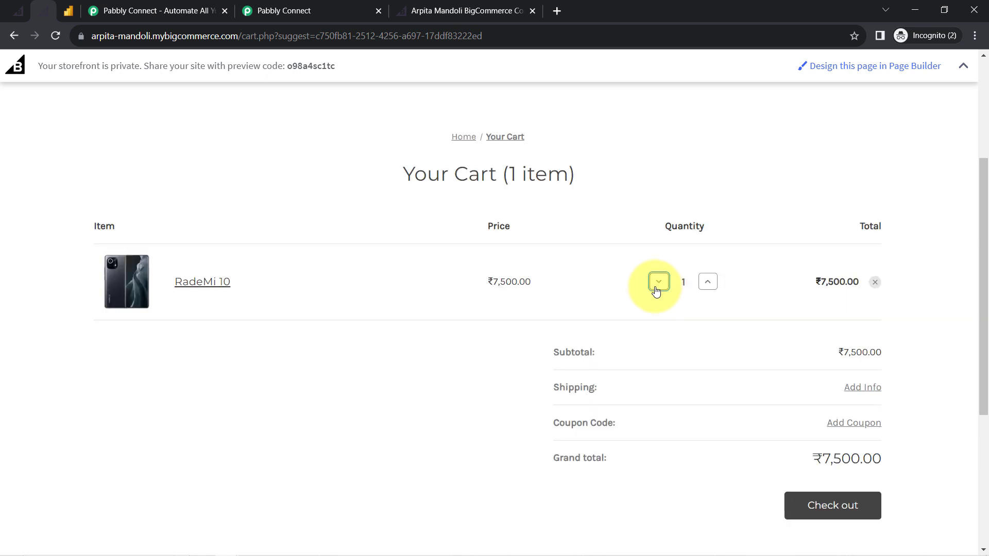
{"action": "scroll", "coordinate": [750, 465], "scroll_direction": "down", "scroll_amount": 5}
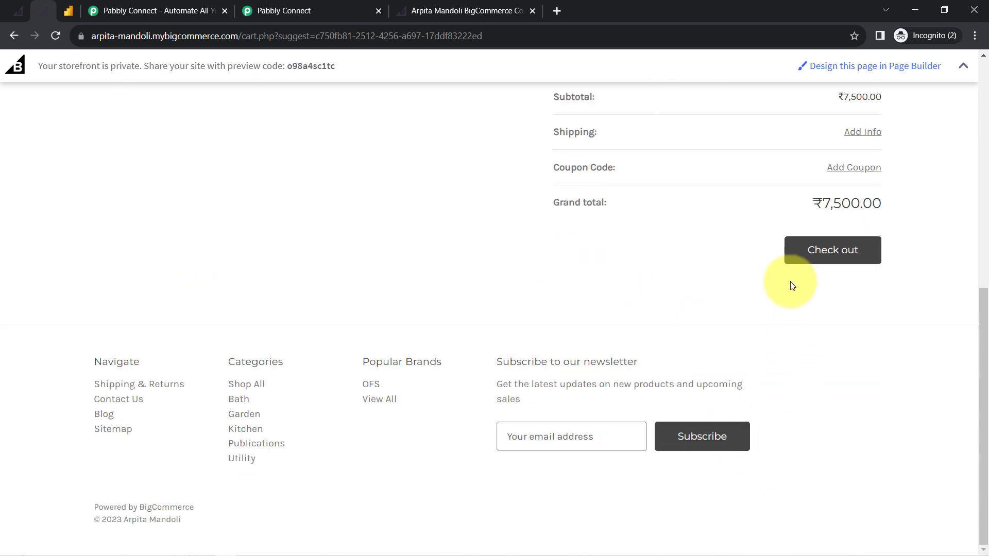
{"action": "left_click", "coordinate": [809, 256]}
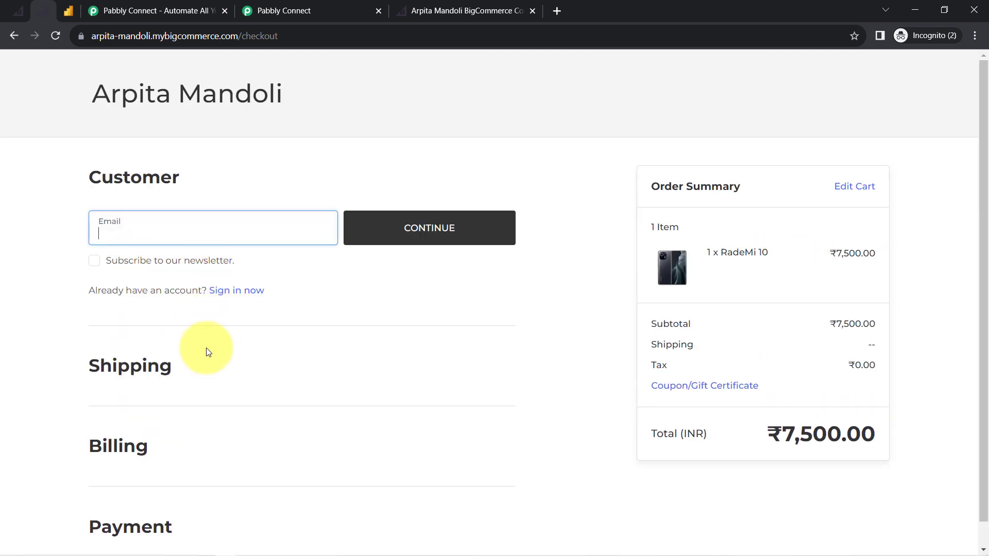
Pay with the saved Visa test card and place the order for one RadeMi 10 at ₹7,500.
{"action": "scroll", "coordinate": [201, 330], "scroll_direction": "down", "scroll_amount": 1}
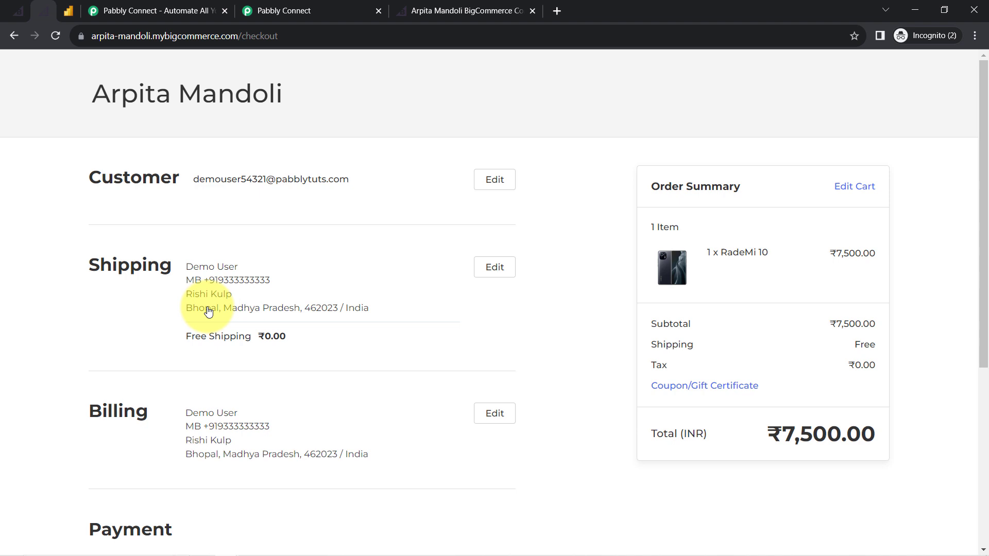
{"action": "scroll", "coordinate": [216, 316], "scroll_direction": "down", "scroll_amount": 6}
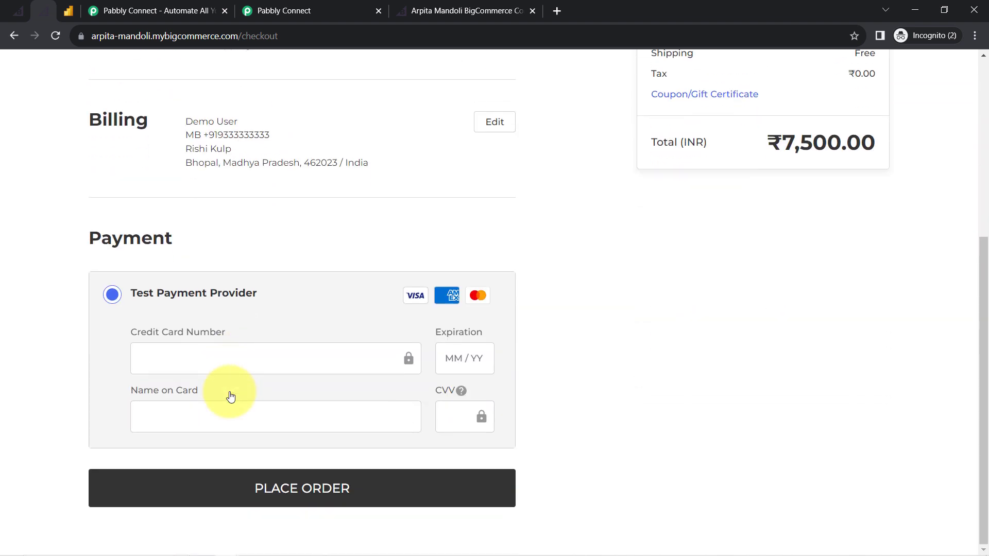
{"action": "left_click", "coordinate": [175, 359]}
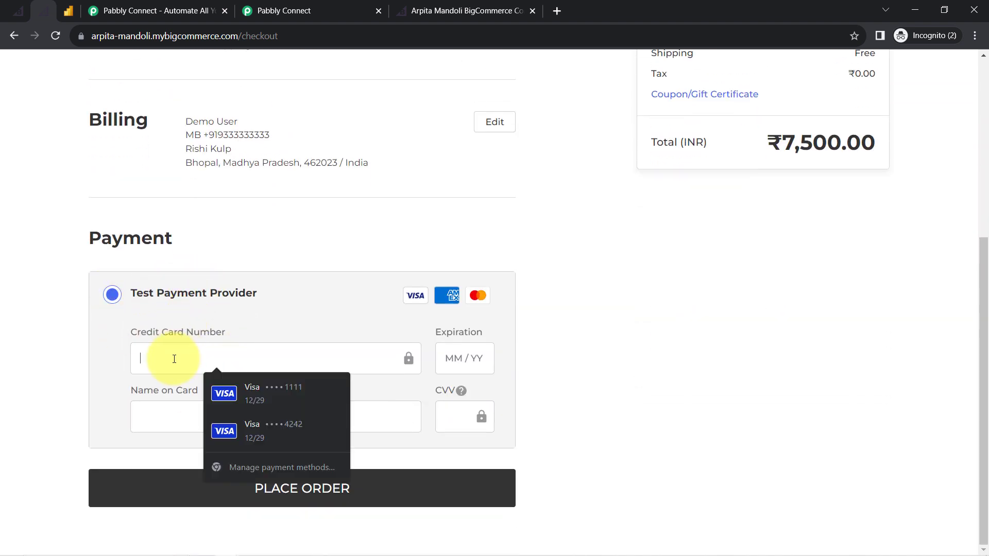
{"action": "left_click", "coordinate": [261, 387]}
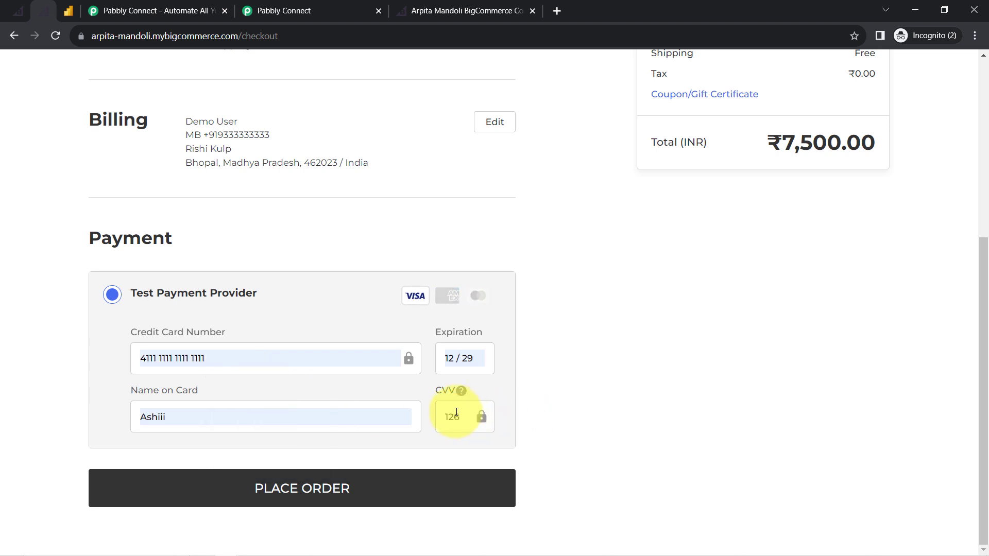
{"action": "left_click", "coordinate": [334, 487]}
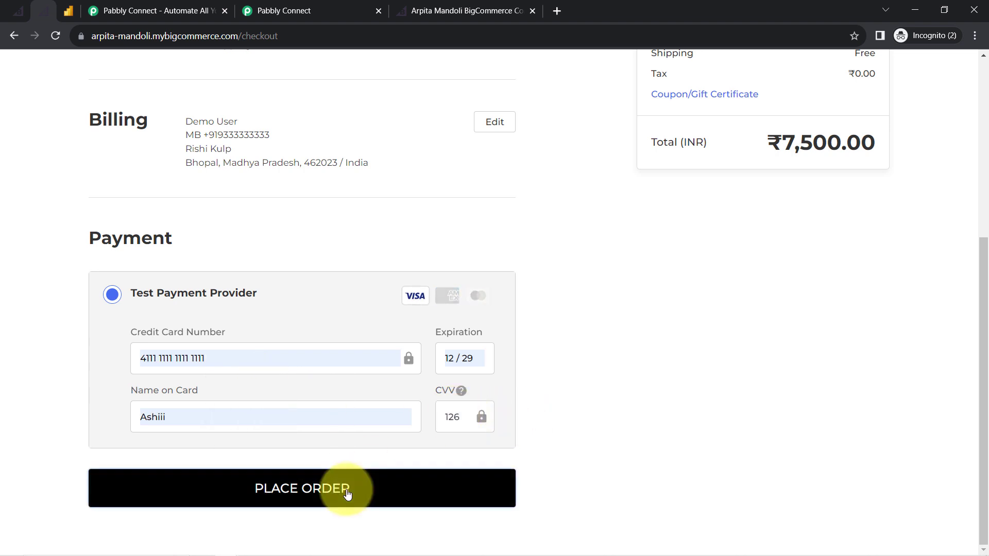
{"action": "left_click", "coordinate": [347, 489]}
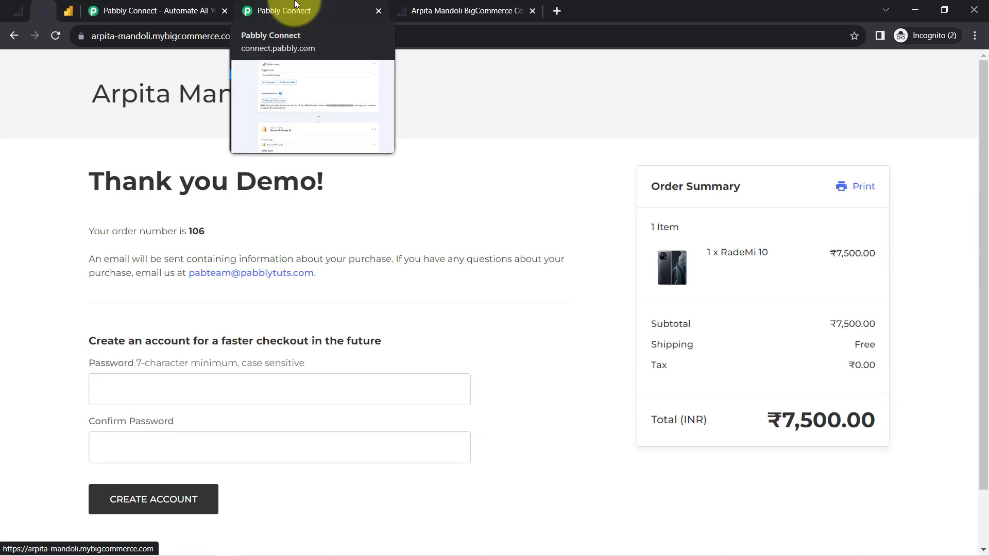
Return to the Pabbly Connect workflow and toggle the Response Received details.
{"action": "left_click", "coordinate": [295, 4]}
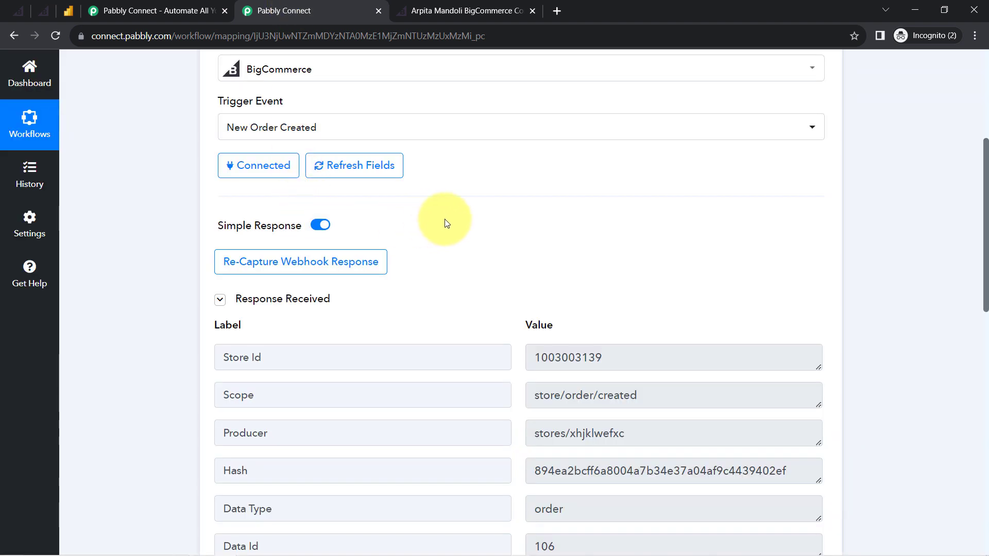
{"action": "scroll", "coordinate": [444, 218], "scroll_direction": "down", "scroll_amount": 1}
{"action": "left_click", "coordinate": [257, 241]}
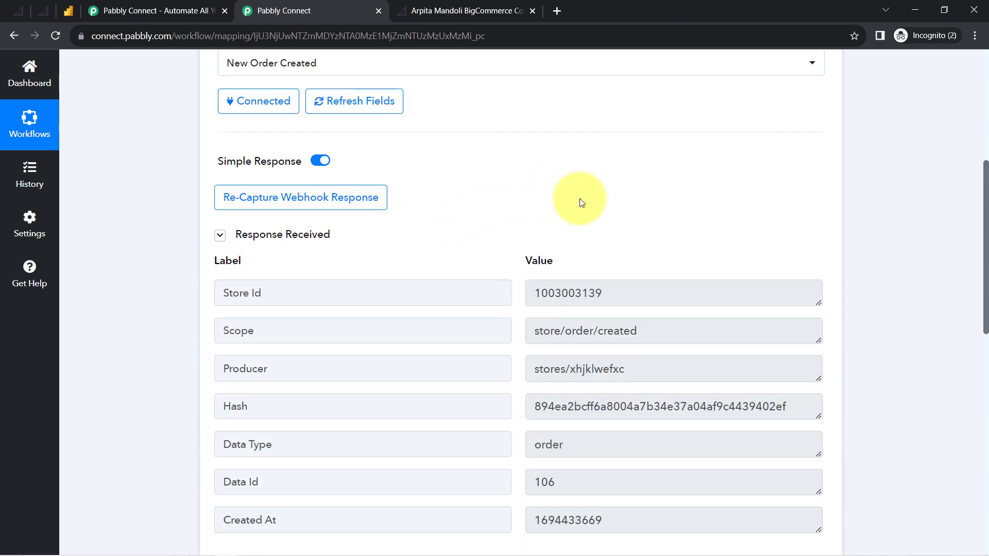
{"action": "scroll", "coordinate": [579, 201], "scroll_direction": "down", "scroll_amount": 4}
{"action": "scroll", "coordinate": [574, 278], "scroll_direction": "up", "scroll_amount": 1}
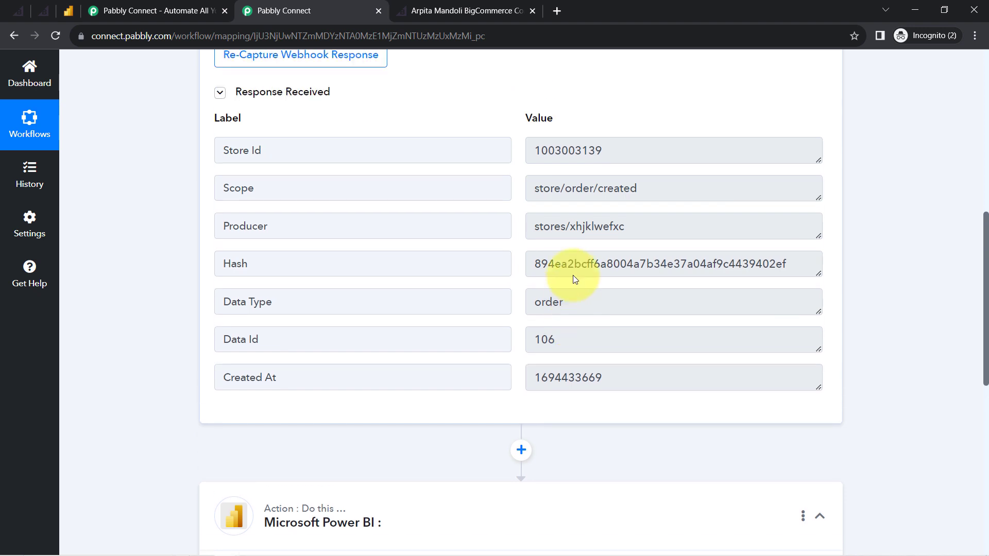
Highlight the captured Store Id, Scope, Producer, Hash and Data Id 106 values.
{"action": "left_click_drag", "start_coordinate": [567, 363], "coordinate": [537, 356]}
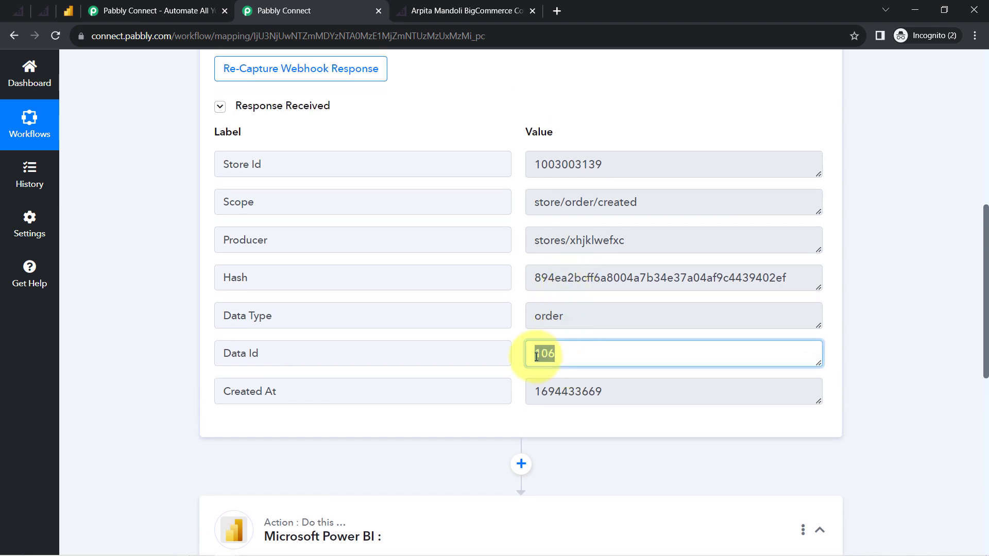
{"action": "left_click_drag", "start_coordinate": [592, 166], "coordinate": [534, 165]}
{"action": "left_click_drag", "start_coordinate": [588, 202], "coordinate": [551, 202]}
{"action": "left_click_drag", "start_coordinate": [592, 230], "coordinate": [535, 240]}
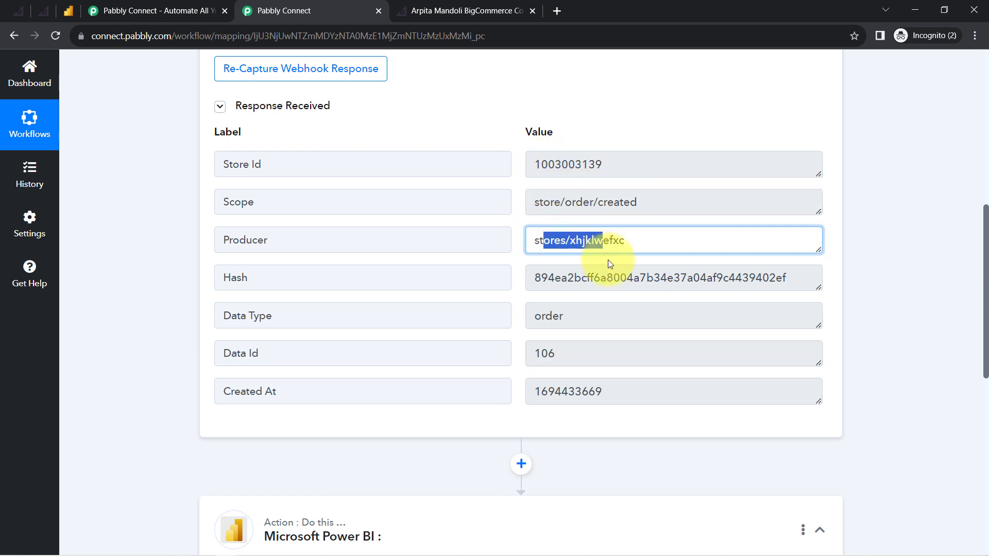
{"action": "left_click_drag", "start_coordinate": [626, 279], "coordinate": [555, 286]}
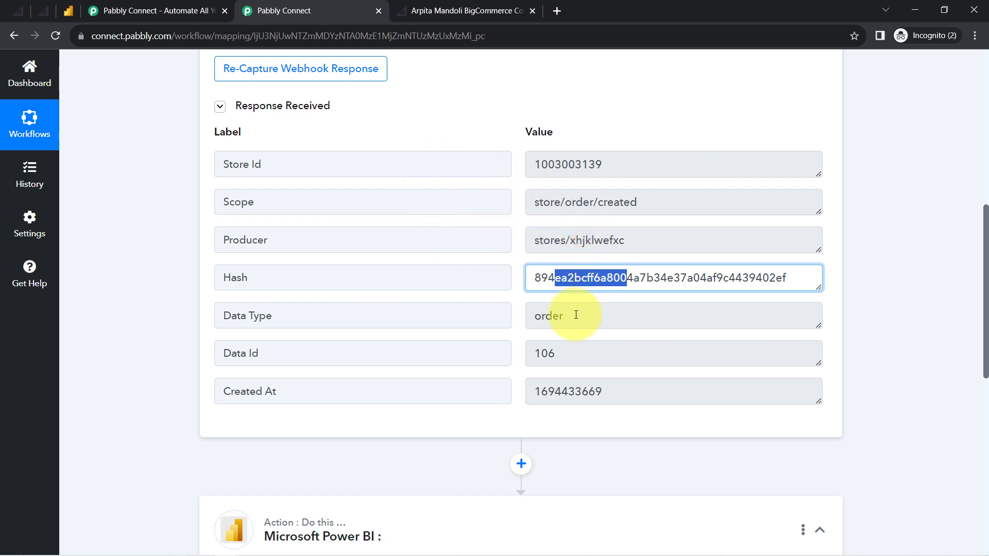
{"action": "double_click", "coordinate": [552, 364]}
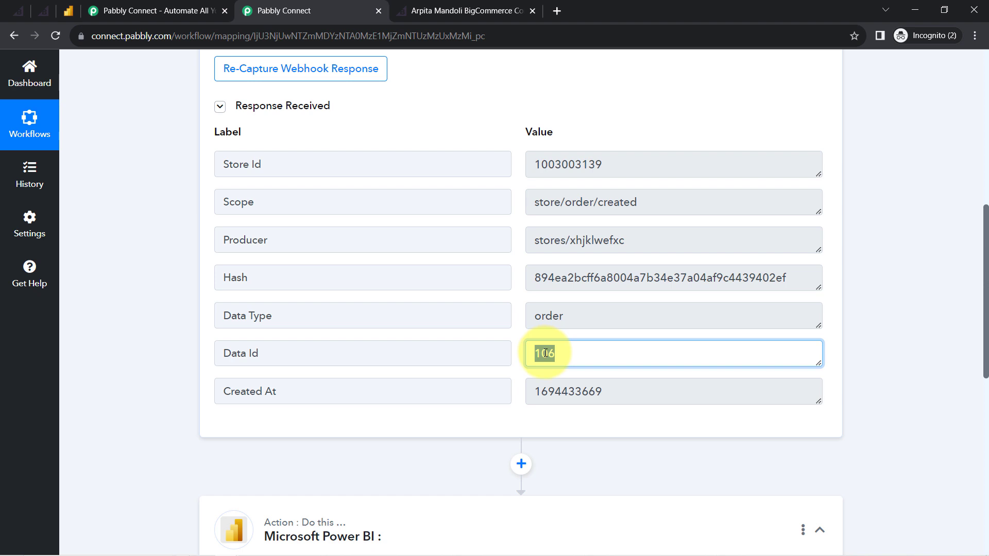
{"action": "scroll", "coordinate": [534, 317], "scroll_direction": "down", "scroll_amount": 3}
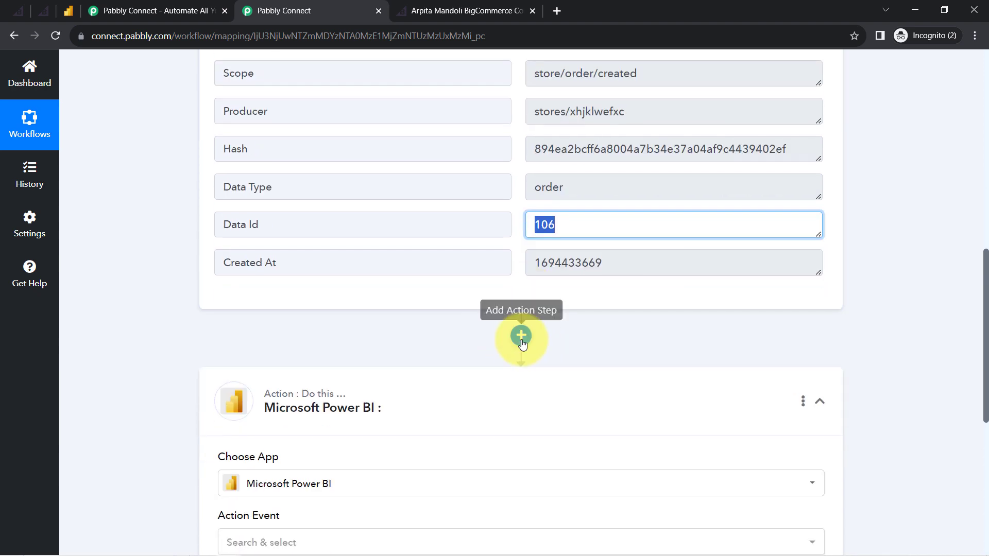
Add an action step below the BigCommerce trigger and search its apps for 'bigc'.
{"action": "left_click", "coordinate": [521, 338]}
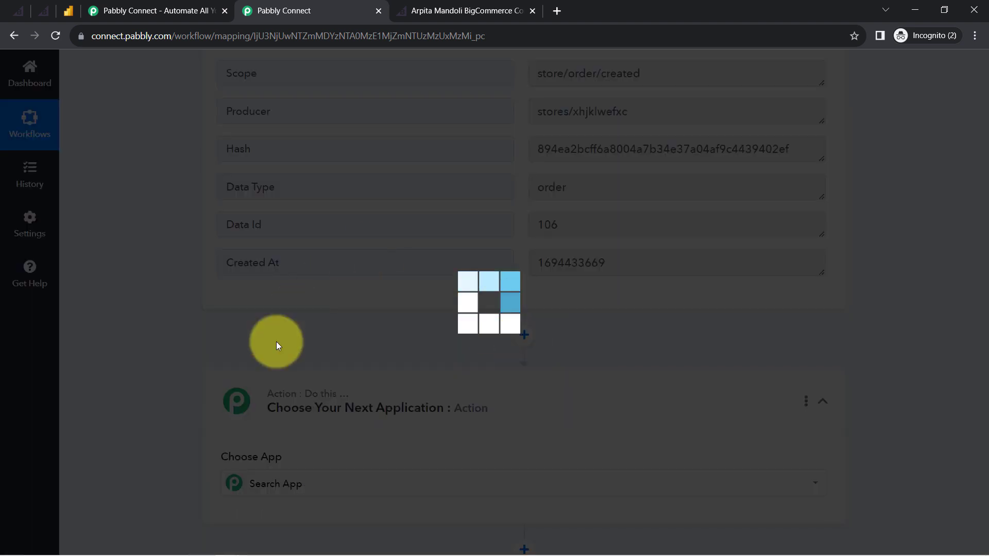
{"action": "left_click", "coordinate": [261, 459]}
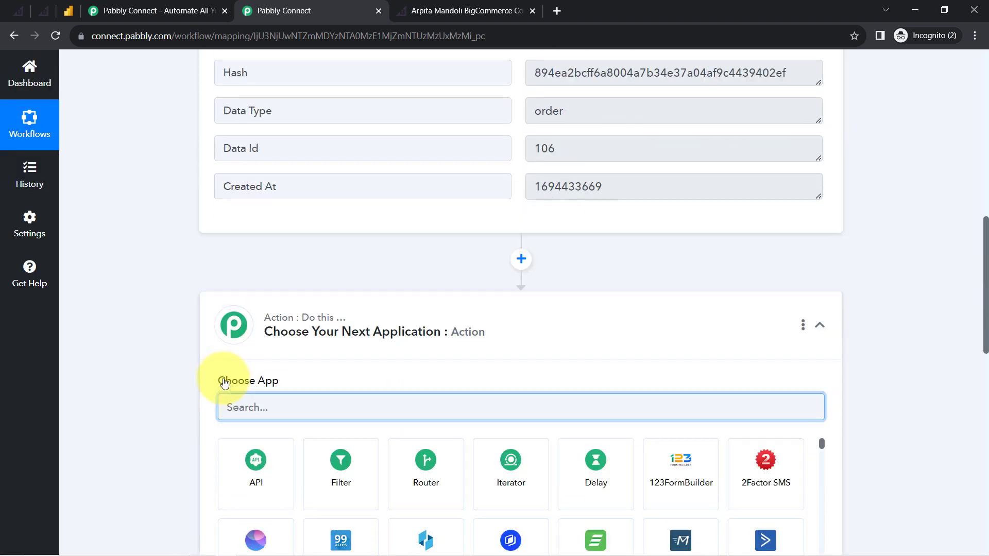
{"action": "scroll", "coordinate": [224, 382], "scroll_direction": "down", "scroll_amount": 1}
{"action": "type", "text": "bigc"}
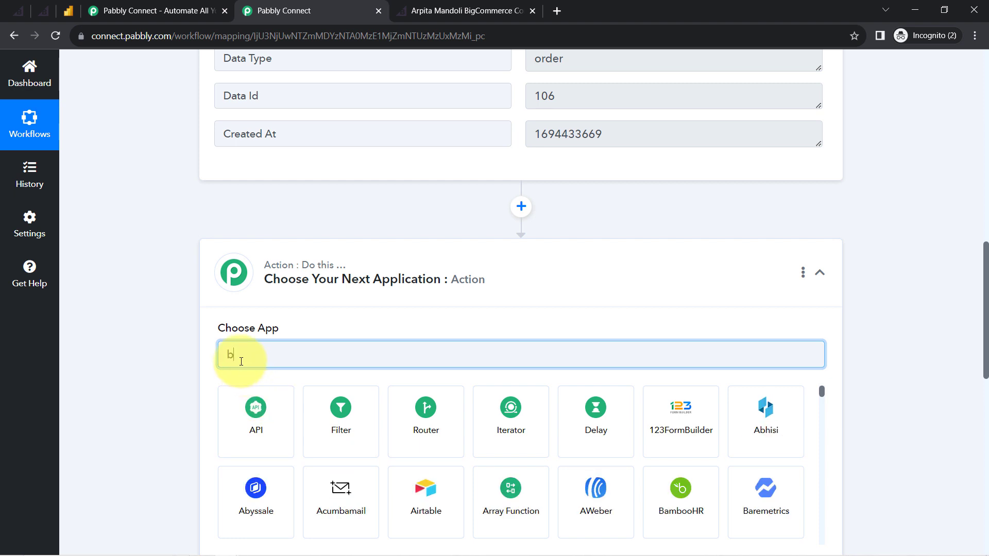